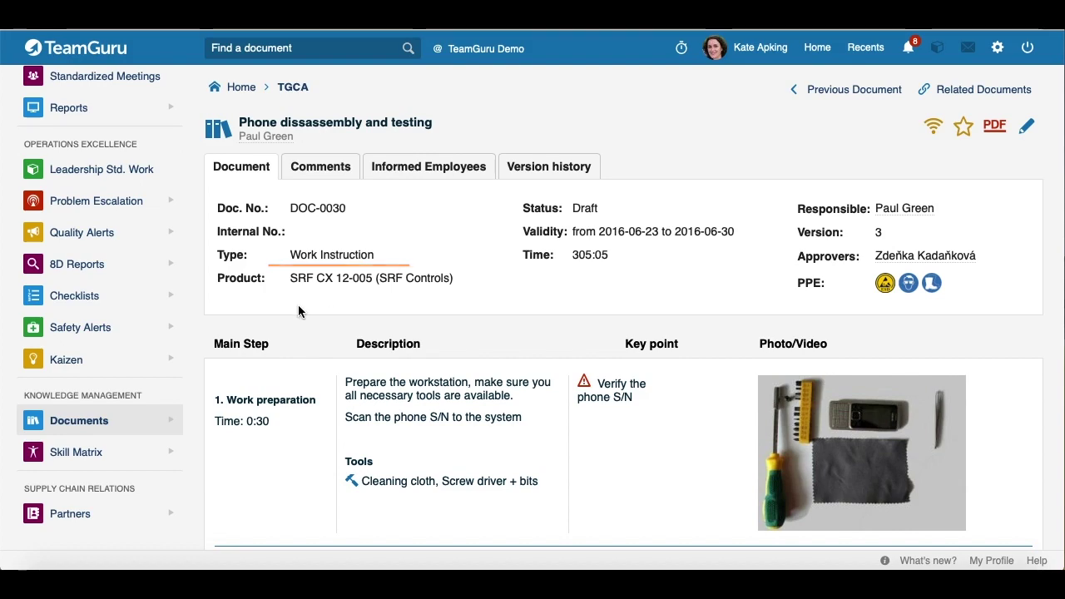
- Review the enlarged photos for step 1, Battery removal, Remove screws and the fourth step
{"action": "scroll", "coordinate": [299, 312], "scroll_direction": "down", "scroll_amount": 7}
{"action": "scroll", "coordinate": [300, 311], "scroll_direction": "up", "scroll_amount": 5}
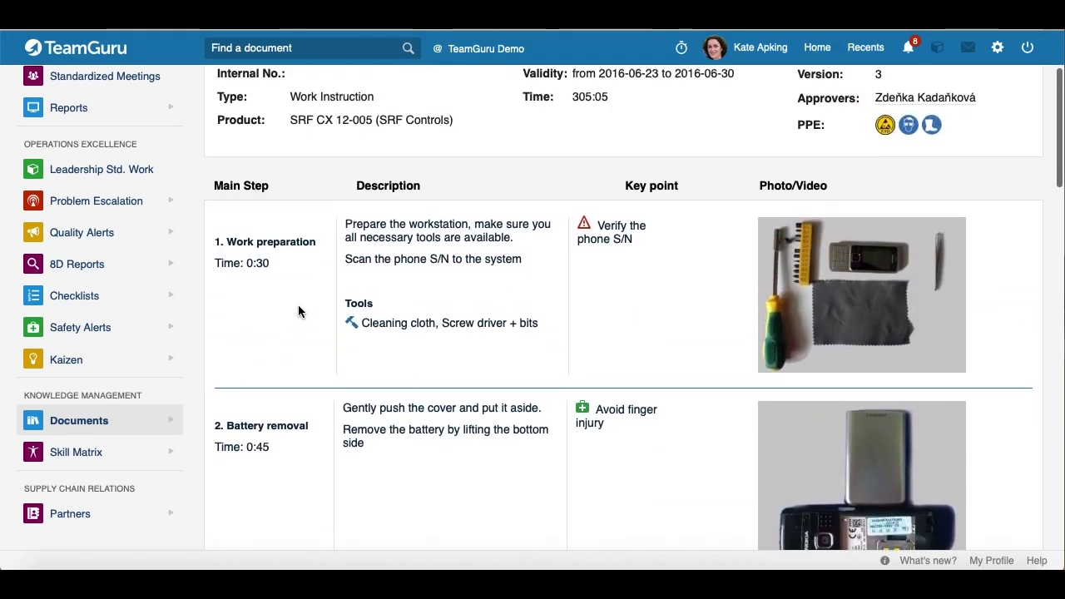
{"action": "scroll", "coordinate": [299, 312], "scroll_direction": "up", "scroll_amount": 2}
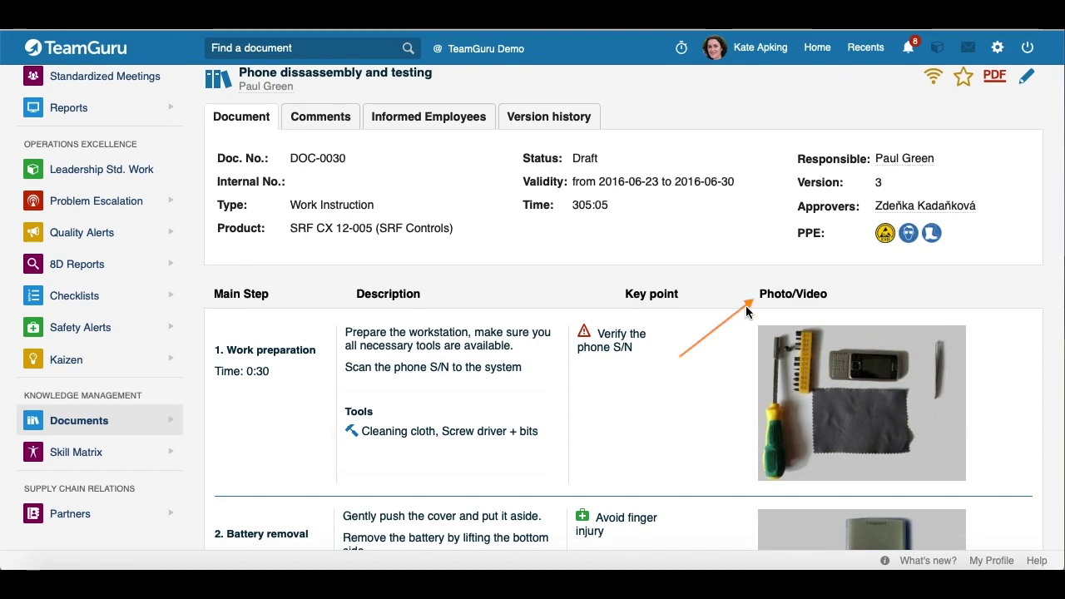
{"action": "left_click", "coordinate": [782, 407]}
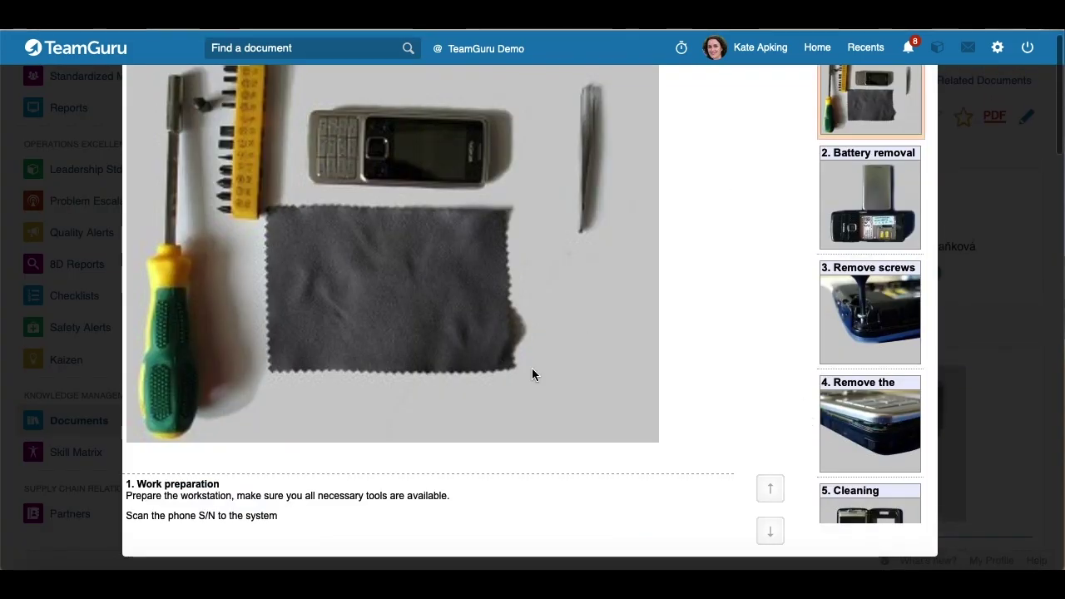
{"action": "left_click", "coordinate": [845, 223]}
{"action": "left_click", "coordinate": [842, 313]}
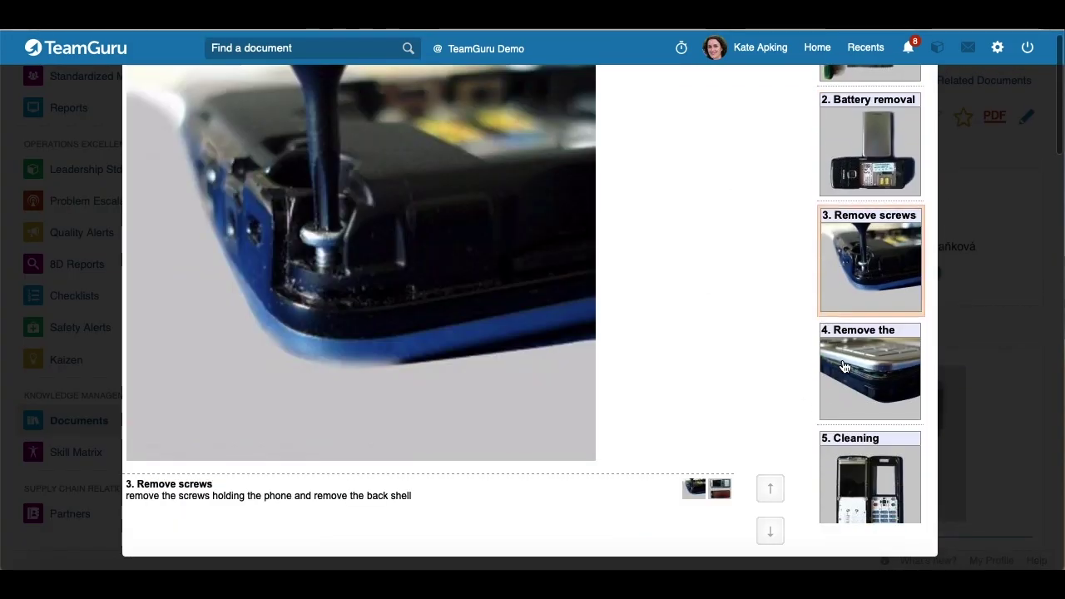
{"action": "left_click", "coordinate": [837, 344]}
{"action": "left_click", "coordinate": [1049, 286]}
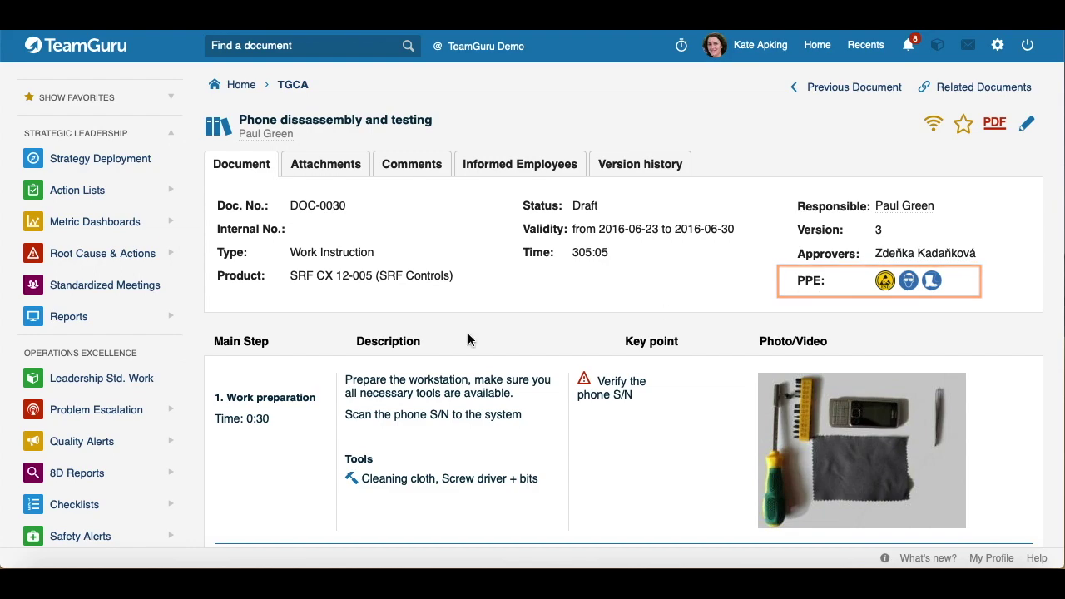
- Expand the document's list of required PPE items
{"action": "scroll", "coordinate": [158, 358], "scroll_direction": "down", "scroll_amount": 5}
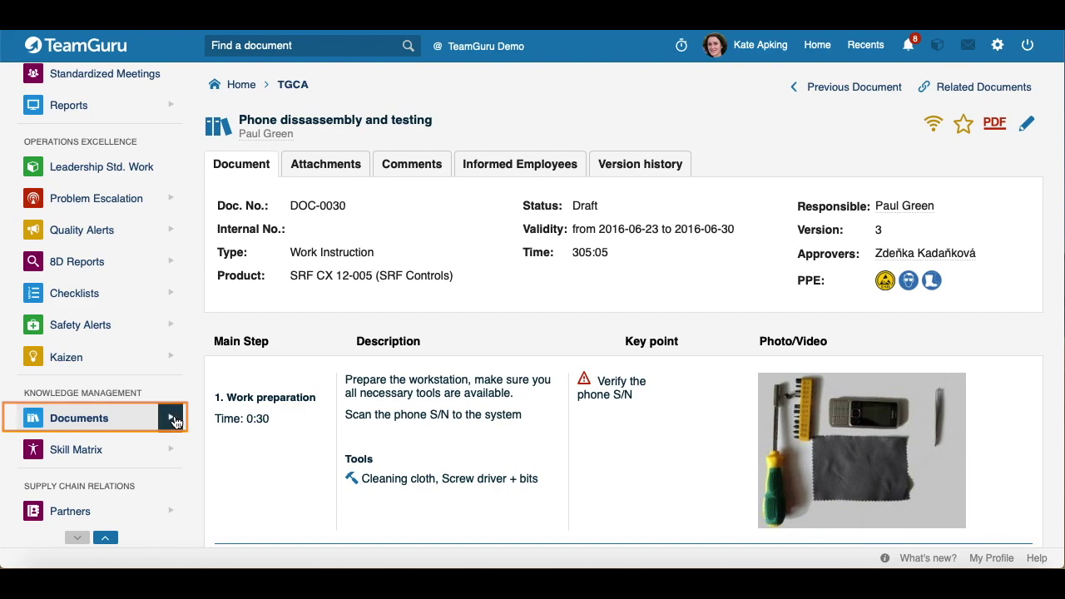
{"action": "mouse_move", "coordinate": [171, 417]}
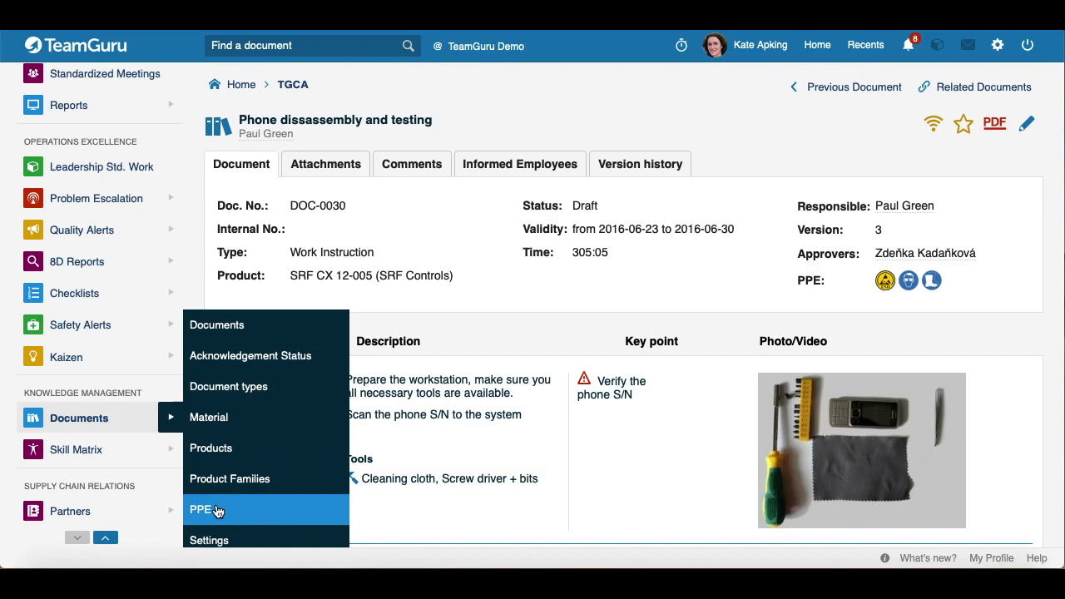
{"action": "left_click", "coordinate": [217, 511]}
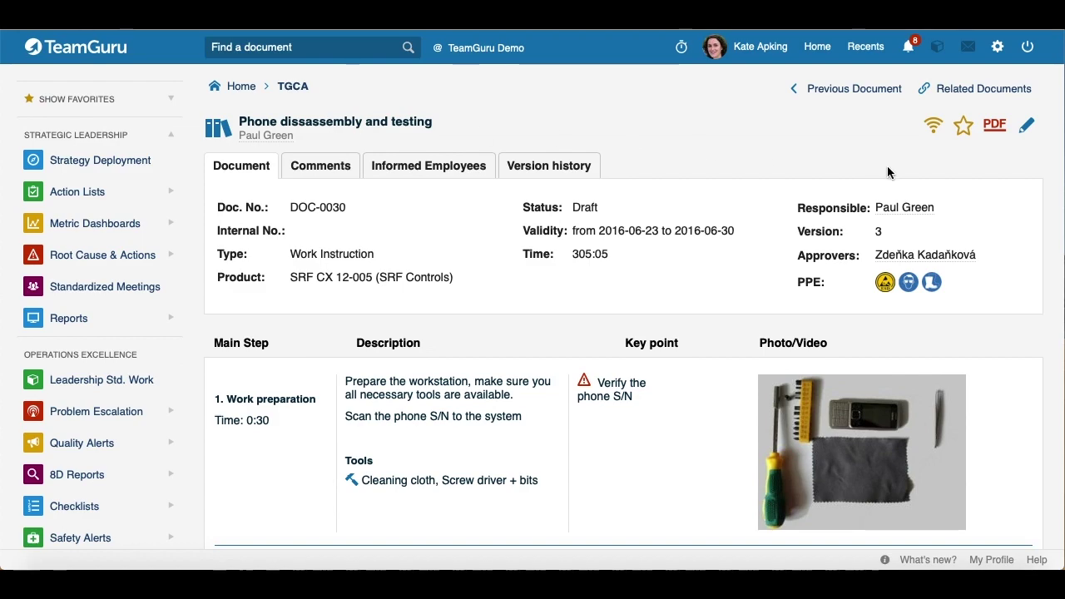
- Open the work instruction in its edit form and scroll through its fields
{"action": "left_click", "coordinate": [1026, 126]}
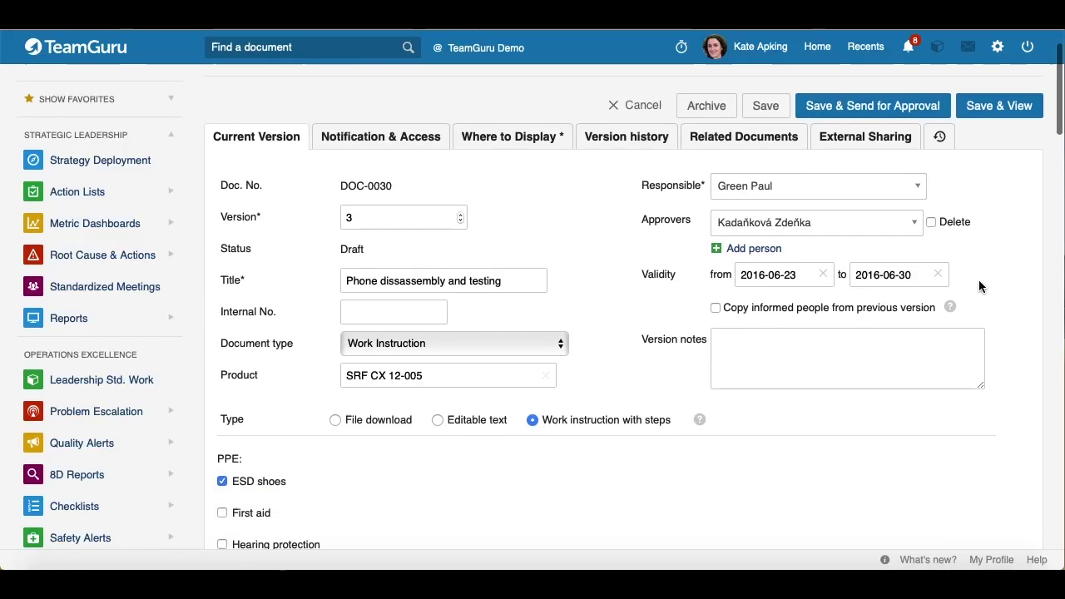
{"action": "scroll", "coordinate": [979, 286], "scroll_direction": "down", "scroll_amount": 1}
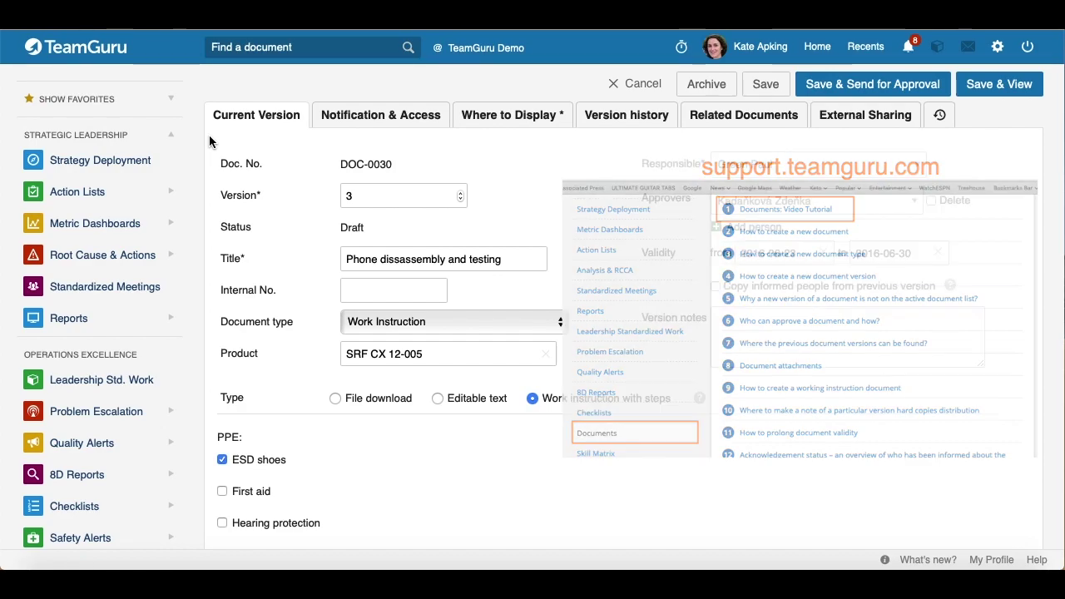
{"action": "scroll", "coordinate": [208, 142], "scroll_direction": "down", "scroll_amount": 3}
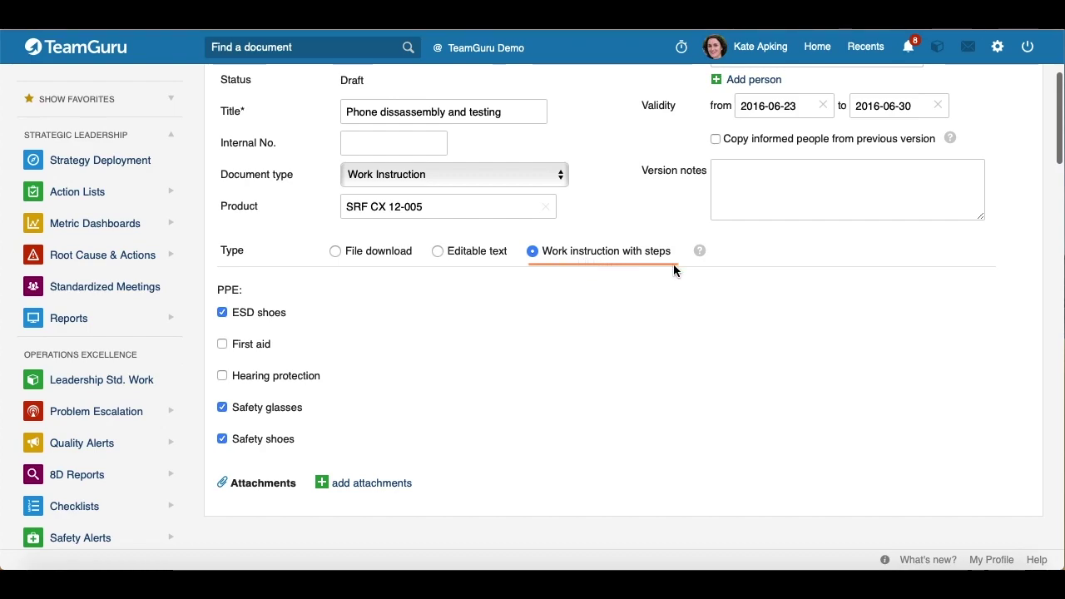
{"action": "scroll", "coordinate": [506, 361], "scroll_direction": "down", "scroll_amount": 2}
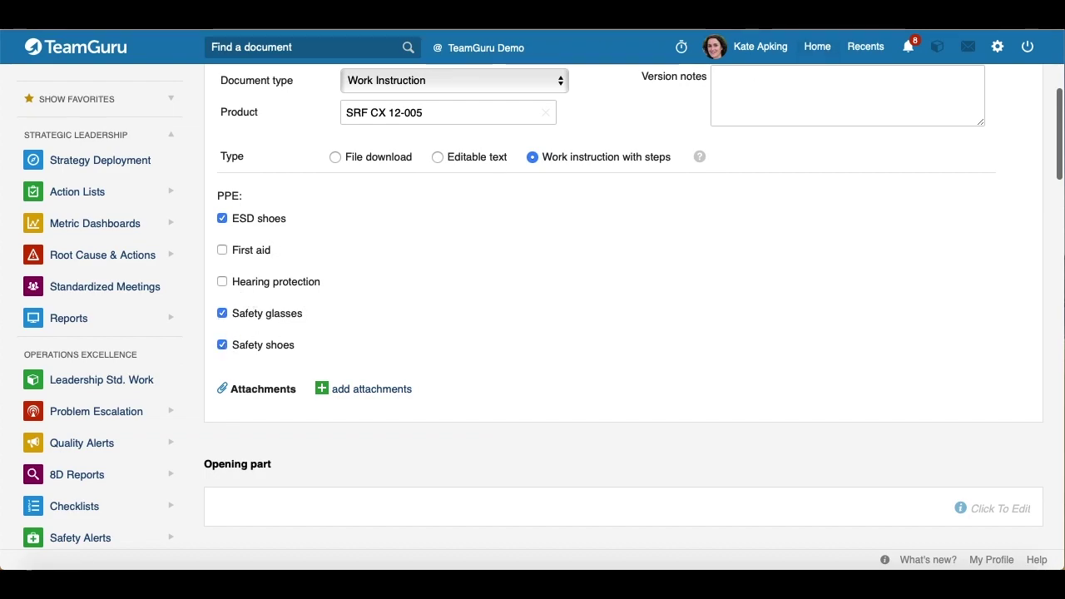
{"action": "scroll", "coordinate": [439, 349], "scroll_direction": "down", "scroll_amount": 1}
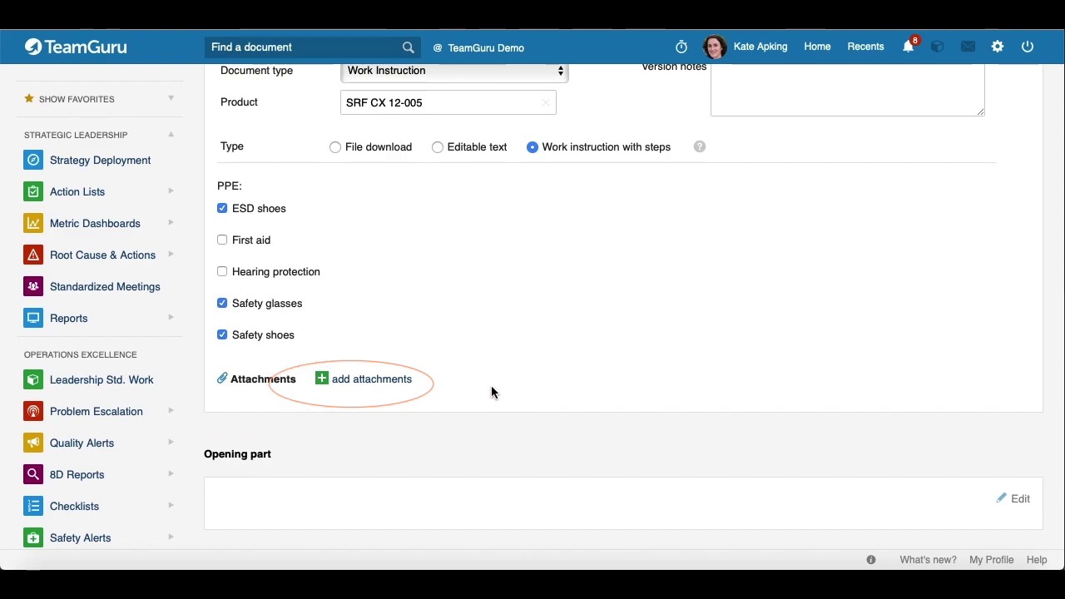
{"action": "scroll", "coordinate": [448, 461], "scroll_direction": "up", "scroll_amount": 3}
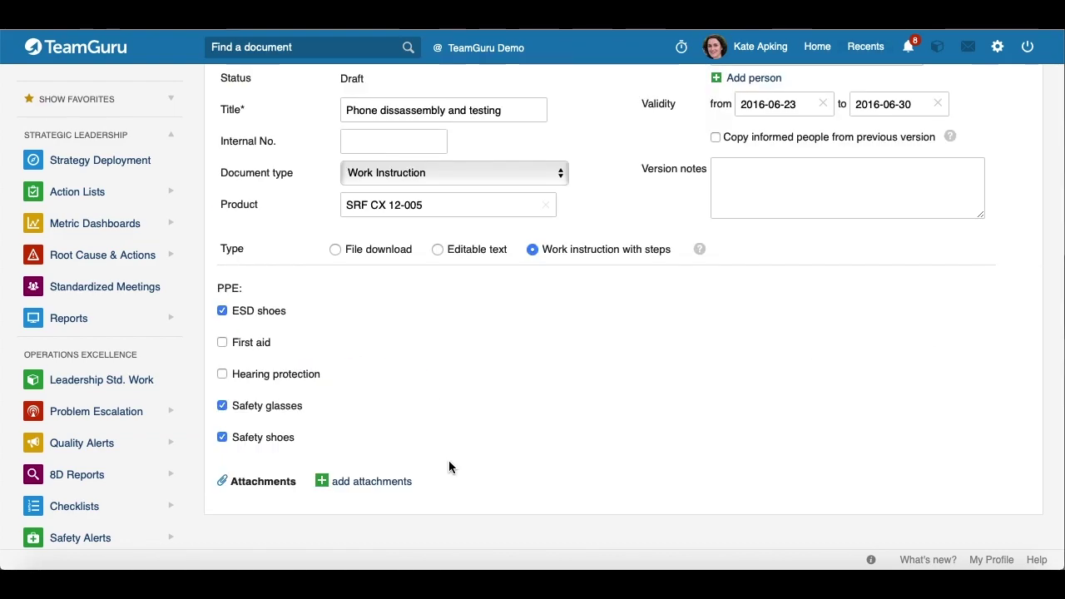
- Enter '9 main steps to complete' in the Opening part box and save it
{"action": "scroll", "coordinate": [467, 449], "scroll_direction": "down", "scroll_amount": 5}
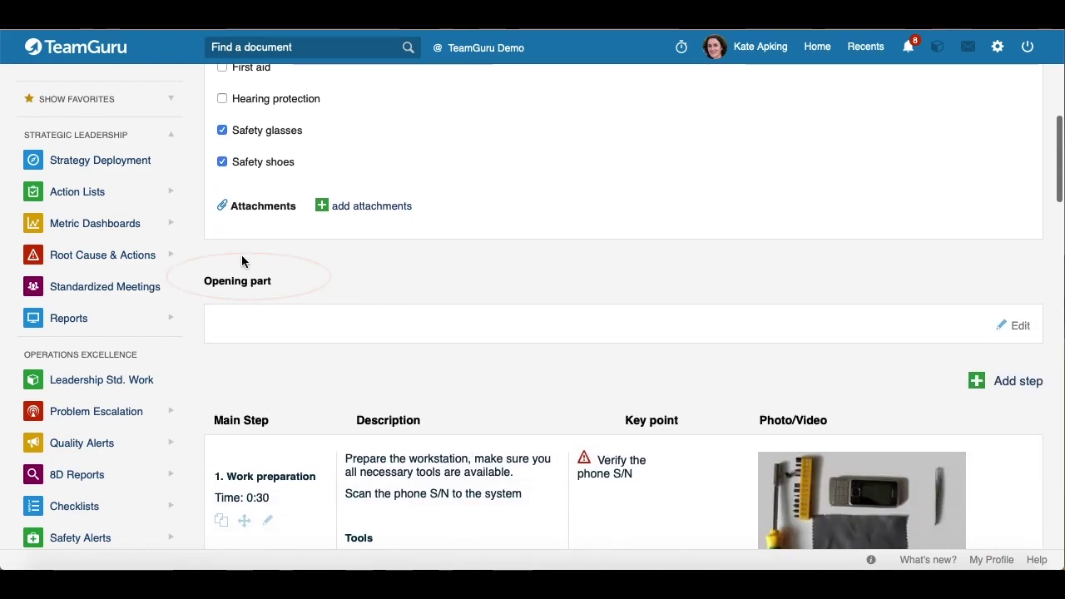
{"action": "scroll", "coordinate": [280, 341], "scroll_direction": "down", "scroll_amount": 10}
{"action": "scroll", "coordinate": [279, 341], "scroll_direction": "down", "scroll_amount": 15}
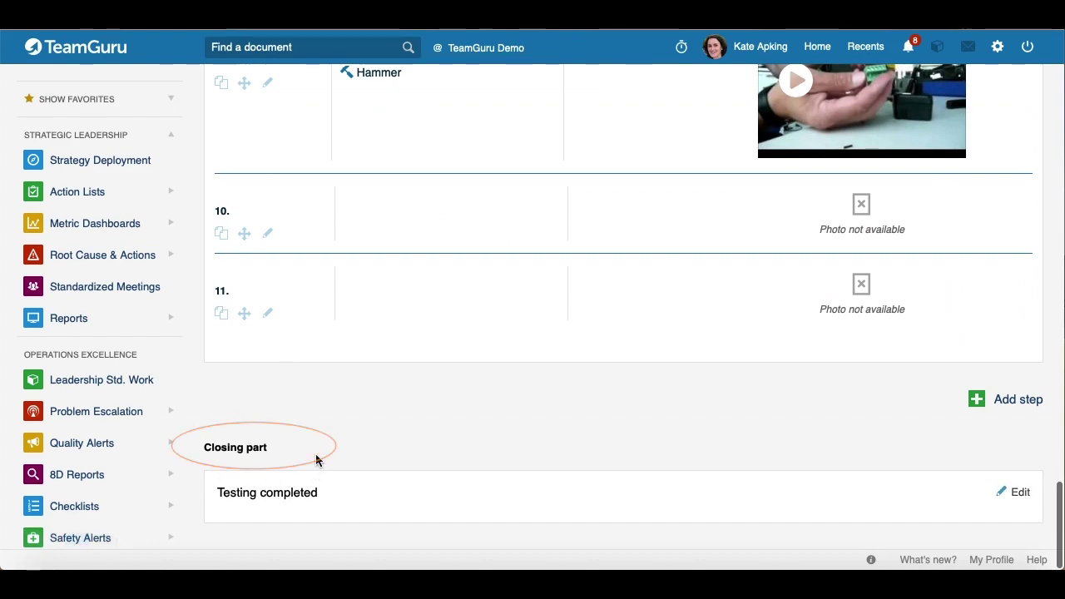
{"action": "scroll", "coordinate": [364, 479], "scroll_direction": "up", "scroll_amount": 15}
{"action": "scroll", "coordinate": [363, 480], "scroll_direction": "up", "scroll_amount": 15}
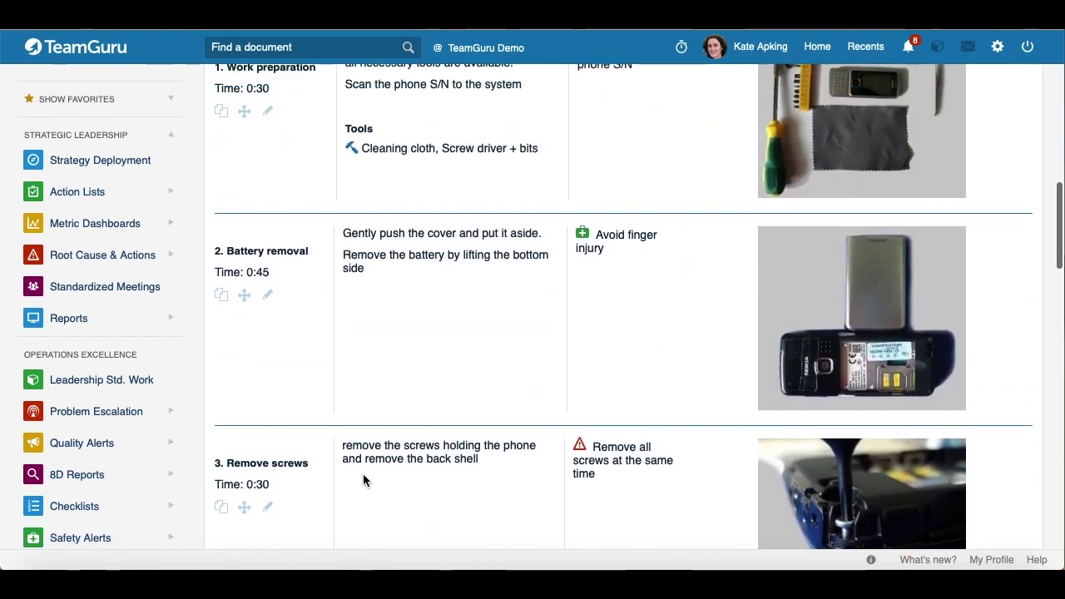
{"action": "scroll", "coordinate": [372, 472], "scroll_direction": "down", "scroll_amount": 3}
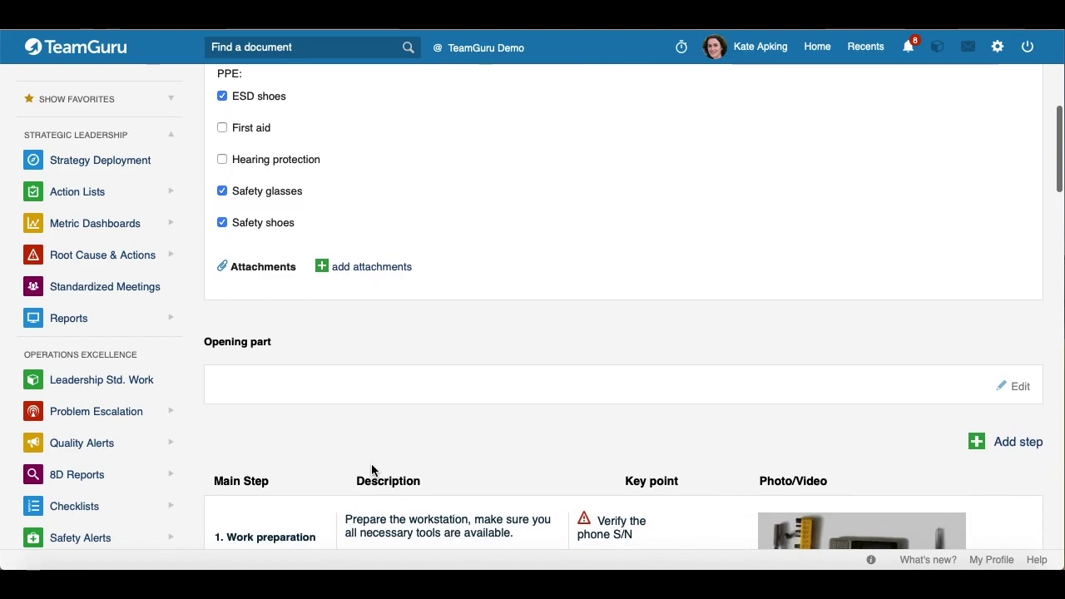
{"action": "left_click", "coordinate": [1018, 387]}
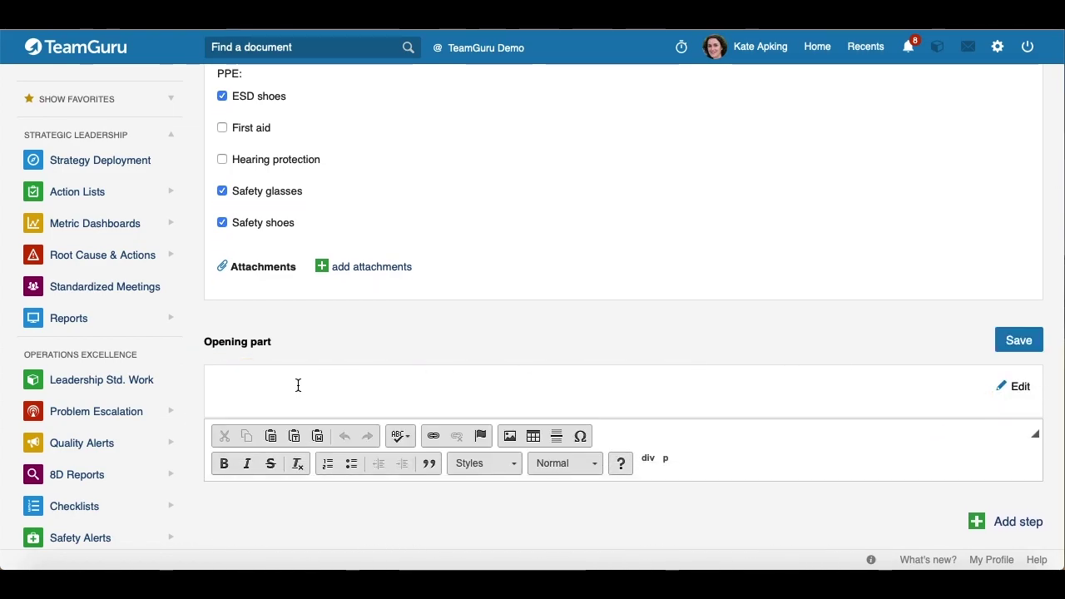
{"action": "type", "text": "9 main steps to complete"}
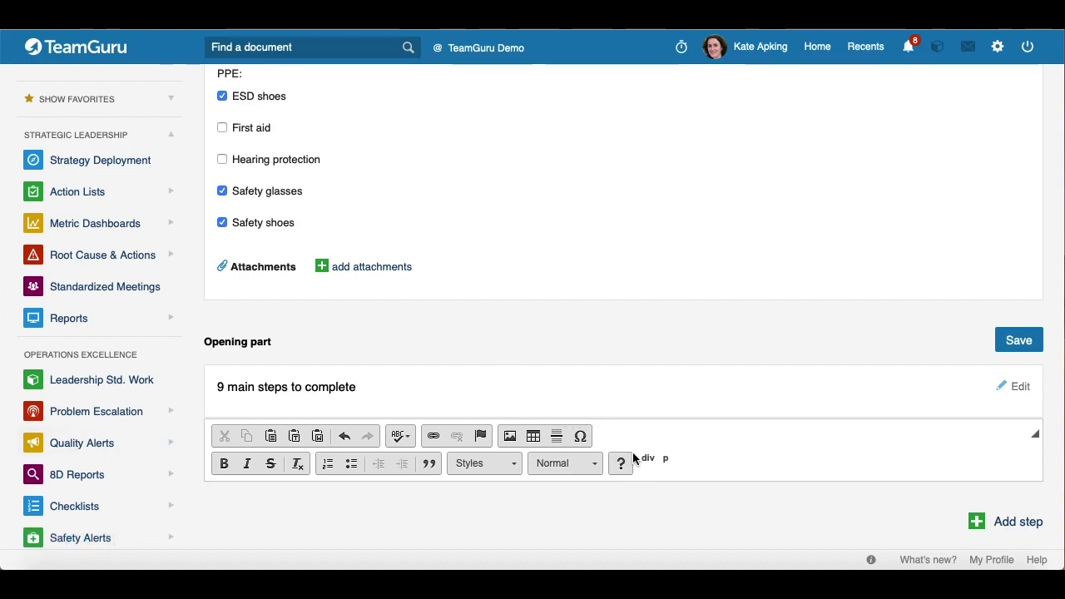
{"action": "left_click", "coordinate": [1009, 349]}
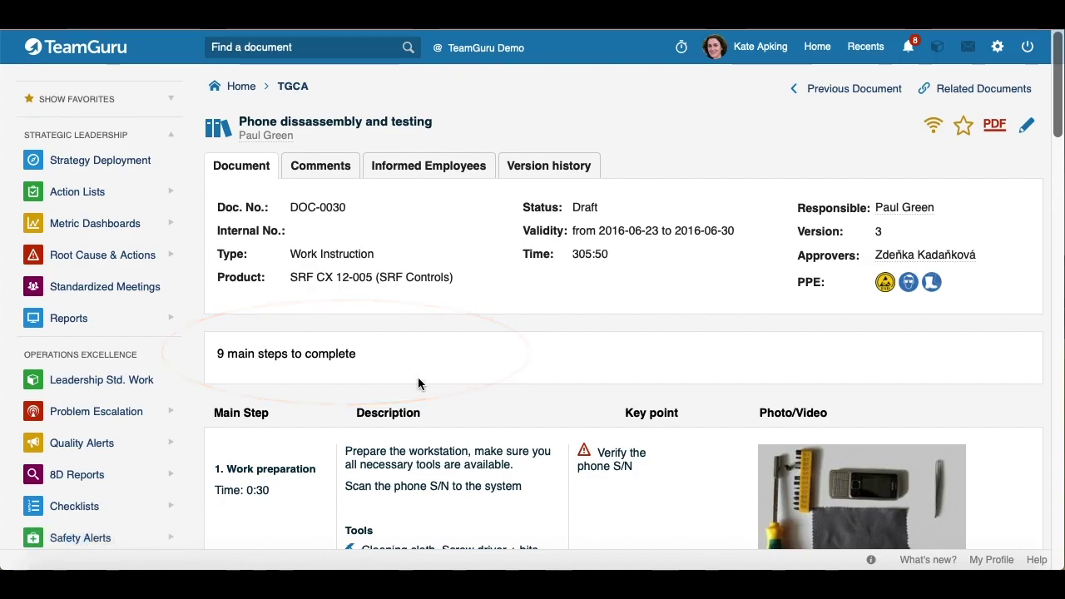
{"action": "scroll", "coordinate": [314, 391], "scroll_direction": "down", "scroll_amount": 20}
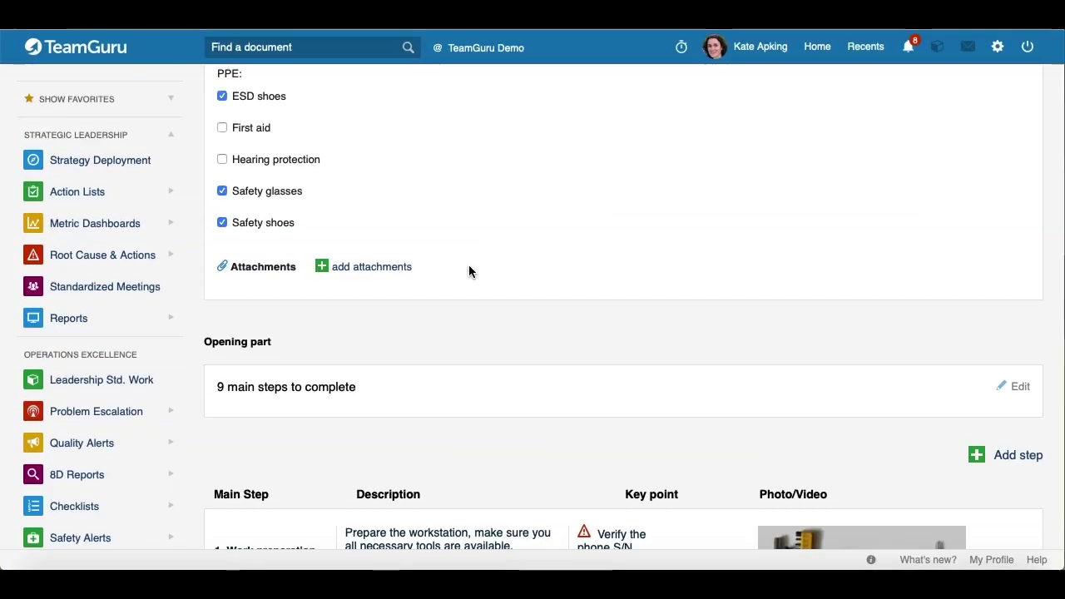
{"action": "scroll", "coordinate": [469, 266], "scroll_direction": "down", "scroll_amount": 3}
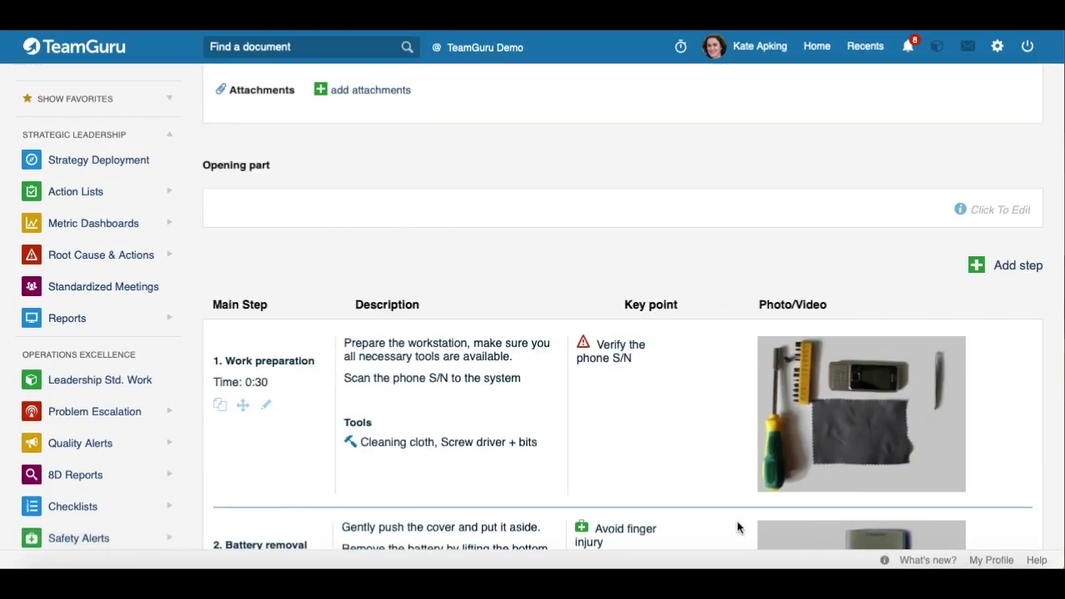
{"action": "scroll", "coordinate": [362, 397], "scroll_direction": "down", "scroll_amount": 8}
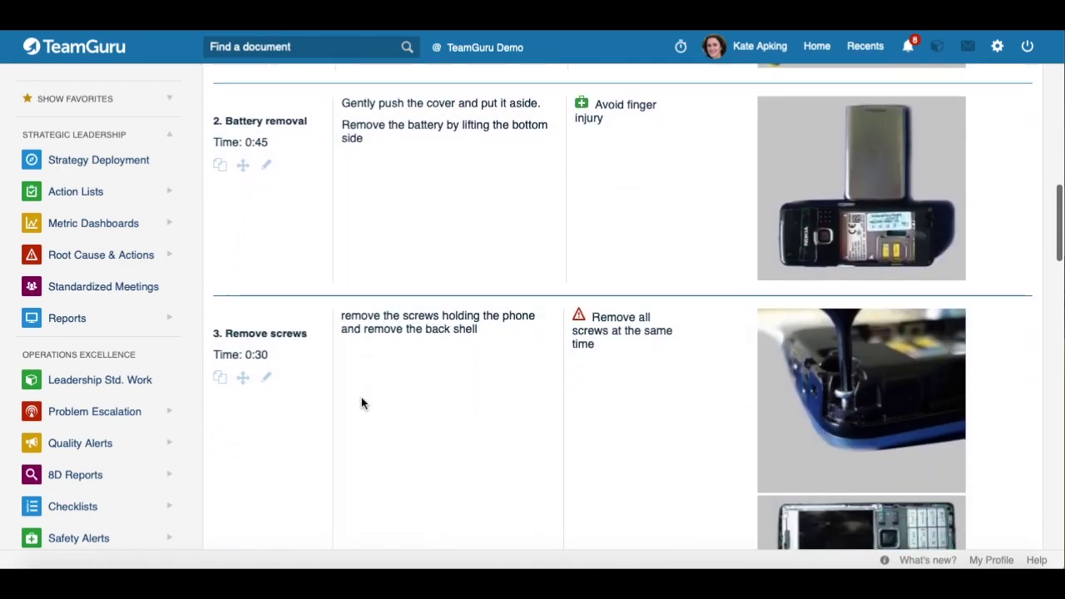
{"action": "scroll", "coordinate": [361, 403], "scroll_direction": "up", "scroll_amount": 10}
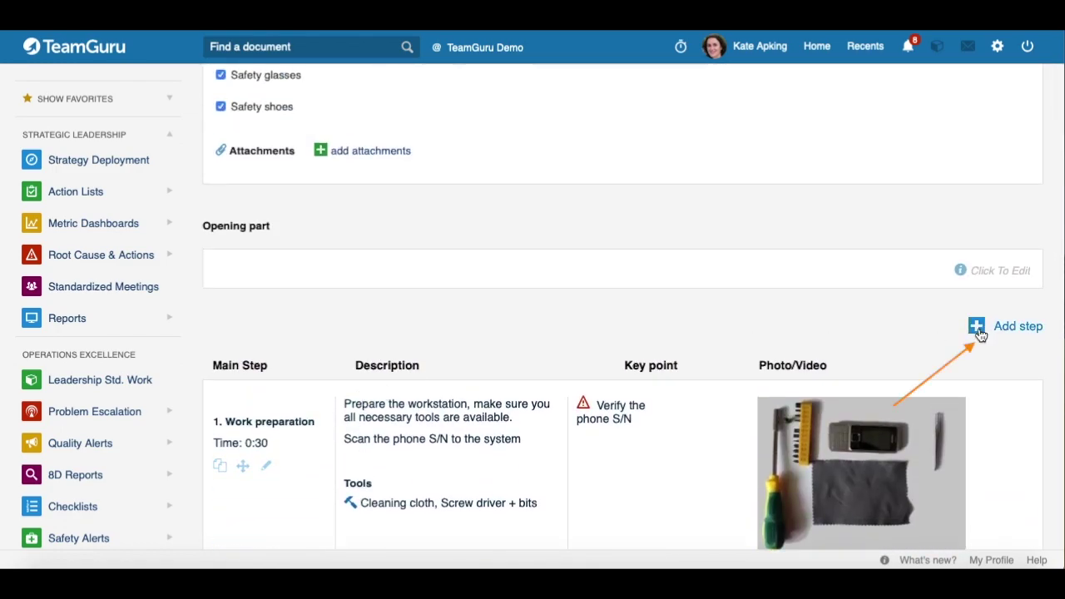
{"action": "scroll", "coordinate": [501, 386], "scroll_direction": "down", "scroll_amount": 20}
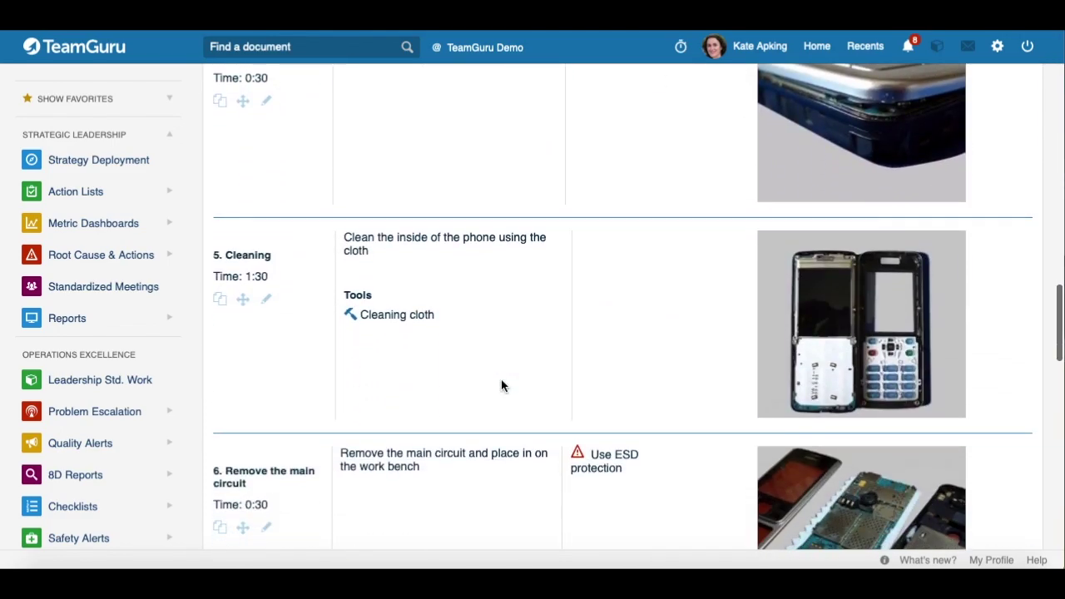
- Tick the HSE (green plus) key point checkbox on the blank new-step form
{"action": "scroll", "coordinate": [501, 385], "scroll_direction": "down", "scroll_amount": 8}
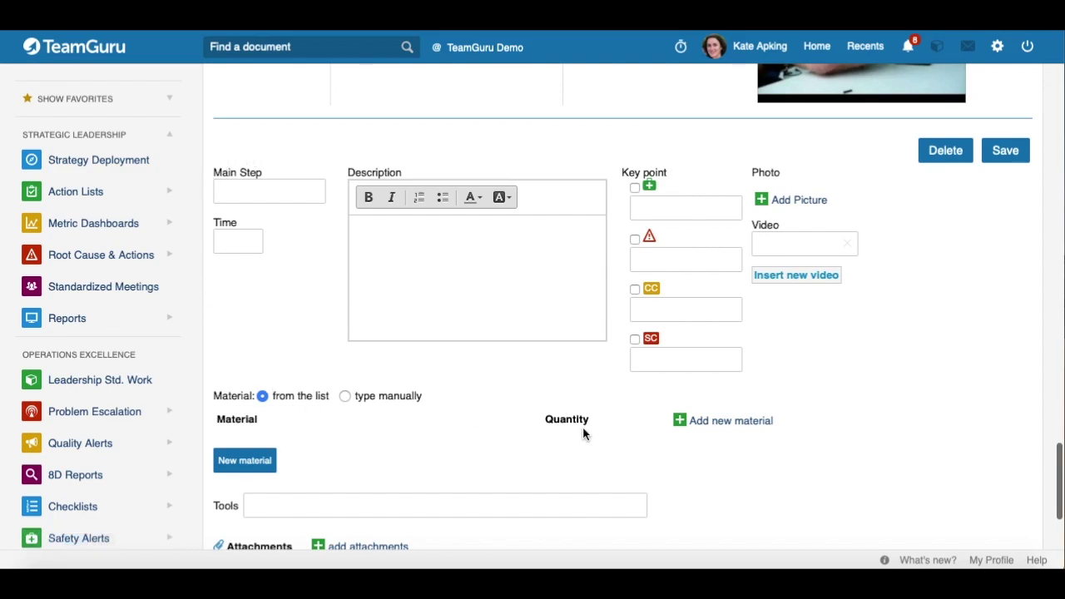
{"action": "scroll", "coordinate": [239, 286], "scroll_direction": "up", "scroll_amount": 3}
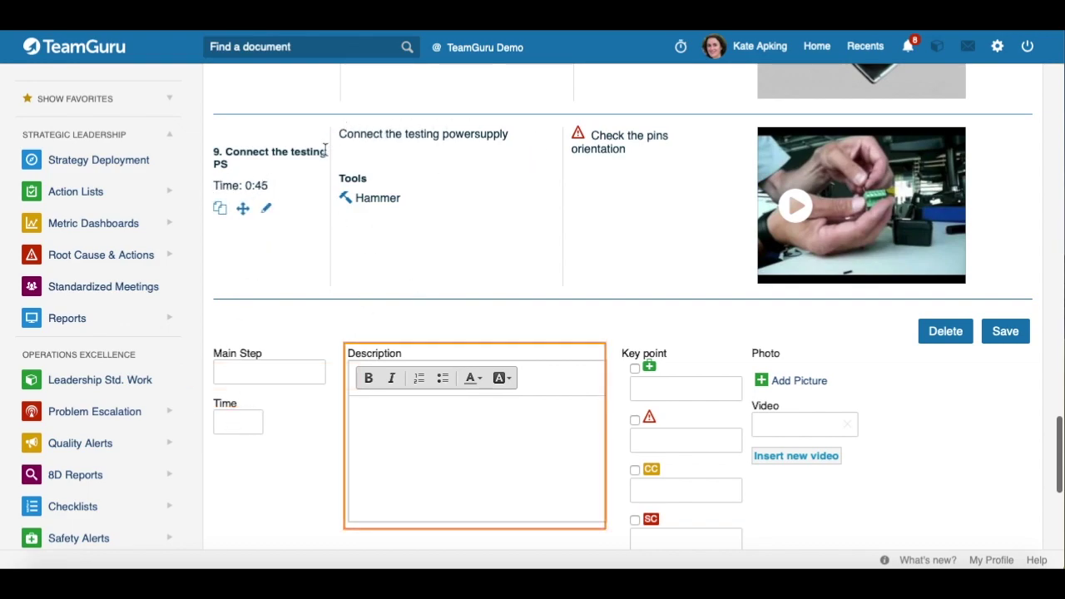
{"action": "scroll", "coordinate": [599, 333], "scroll_direction": "down", "scroll_amount": 2}
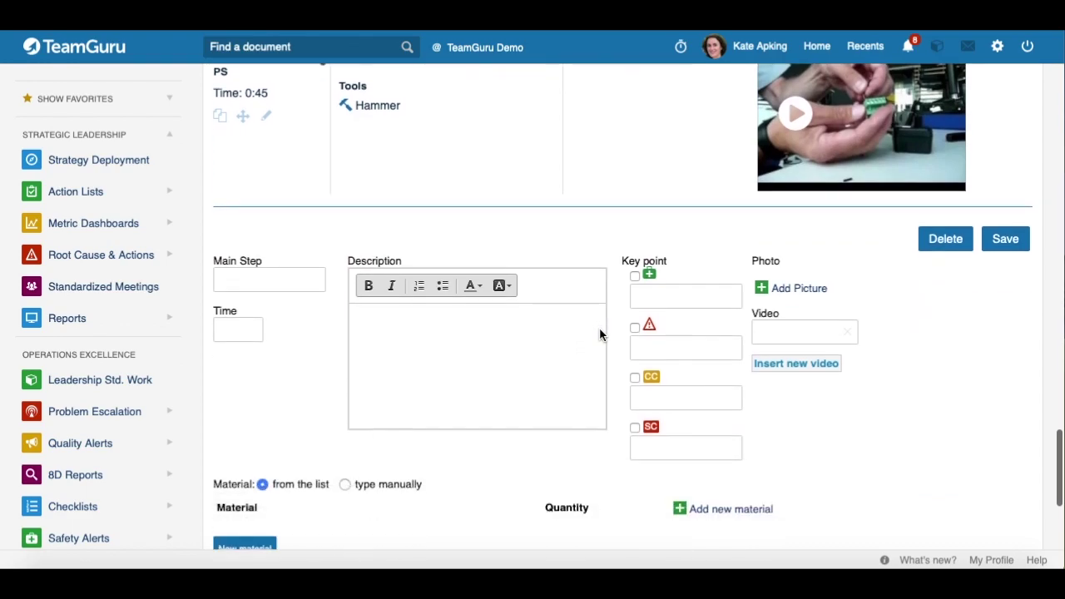
{"action": "left_click", "coordinate": [635, 277]}
{"action": "scroll", "coordinate": [656, 297], "scroll_direction": "up", "scroll_amount": 1}
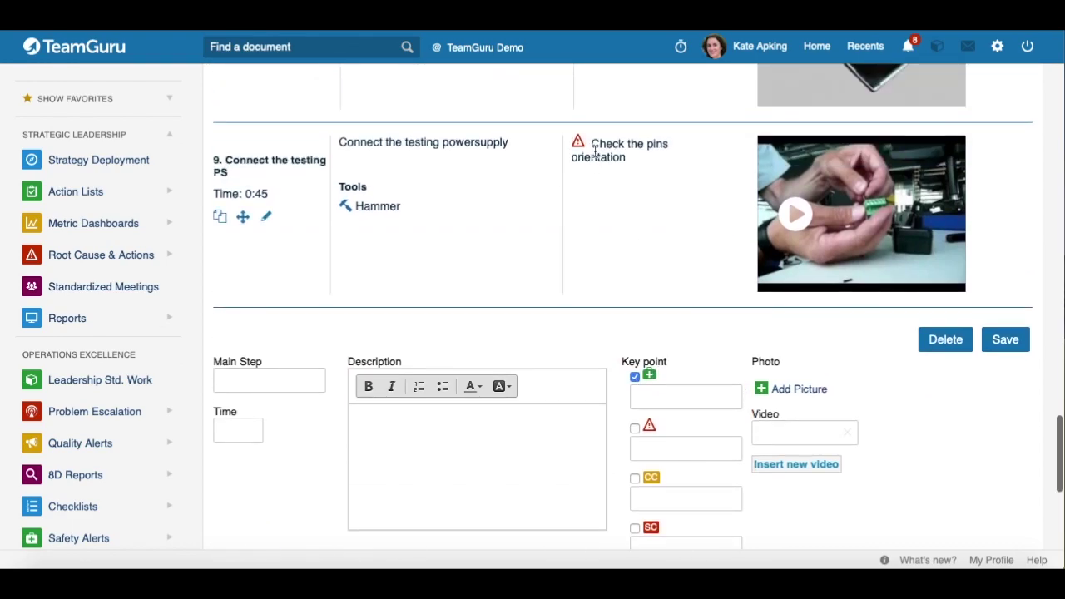
{"action": "scroll", "coordinate": [649, 428], "scroll_direction": "down", "scroll_amount": 1}
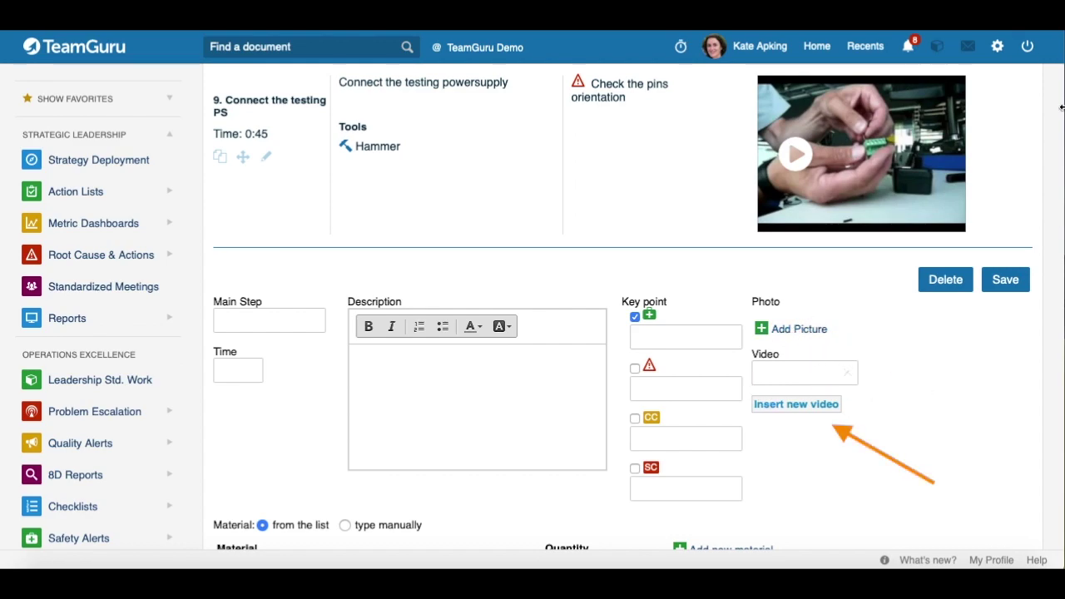
{"action": "scroll", "coordinate": [463, 501], "scroll_direction": "down", "scroll_amount": 4}
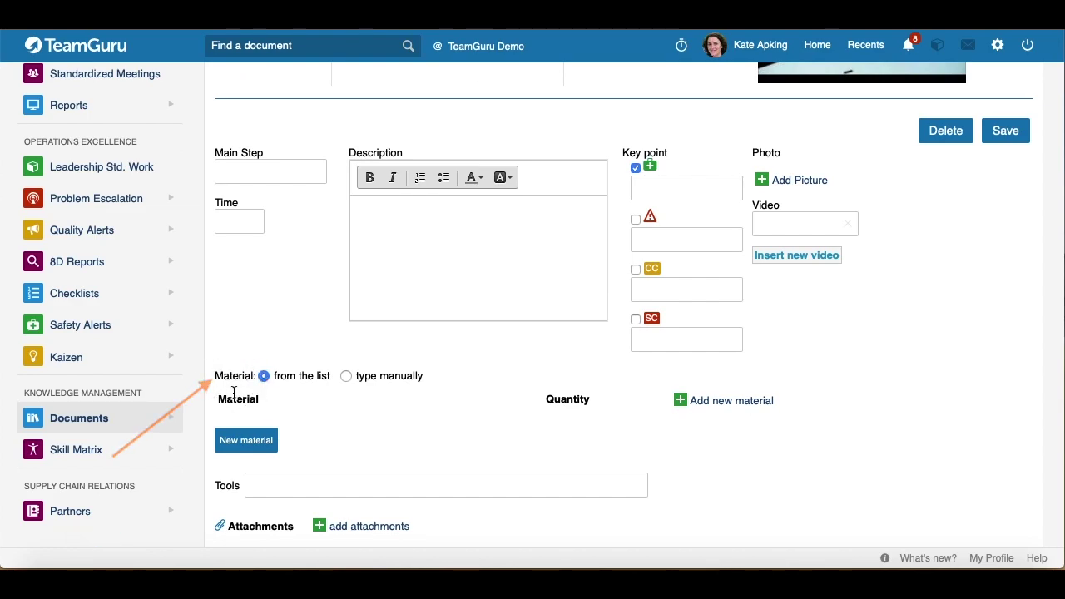
- Try manual material entry, clear its stray text, then switch back to picking from the list
{"action": "scroll", "coordinate": [452, 391], "scroll_direction": "down", "scroll_amount": 1}
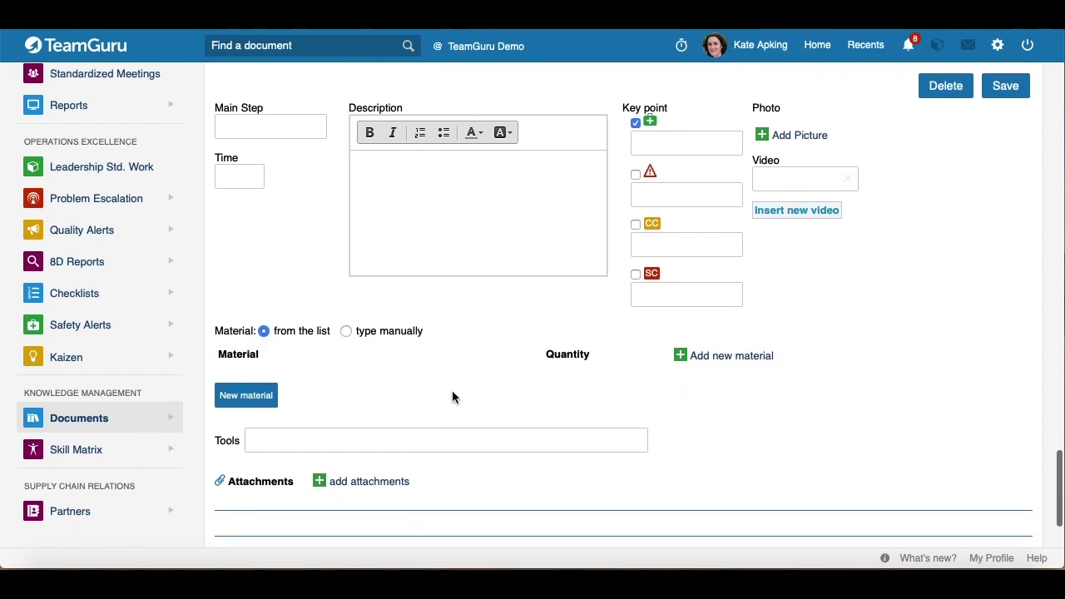
{"action": "left_click", "coordinate": [346, 332]}
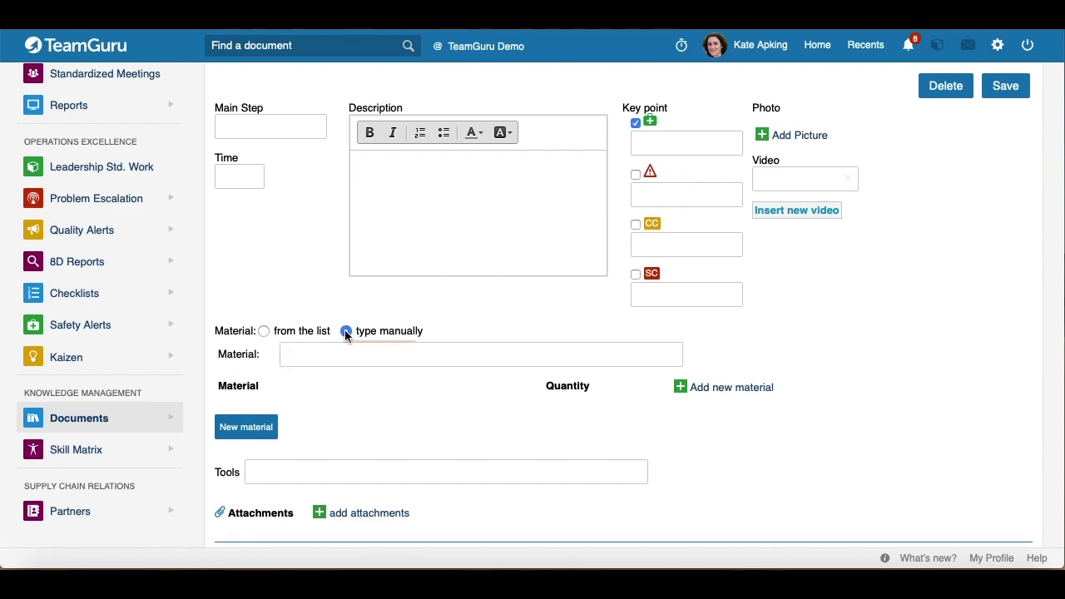
{"action": "left_click", "coordinate": [308, 363]}
{"action": "key", "text": "BackSpace"}
{"action": "key", "text": "BackSpace"}
{"action": "key", "text": "BackSpace"}
{"action": "left_click", "coordinate": [263, 331]}
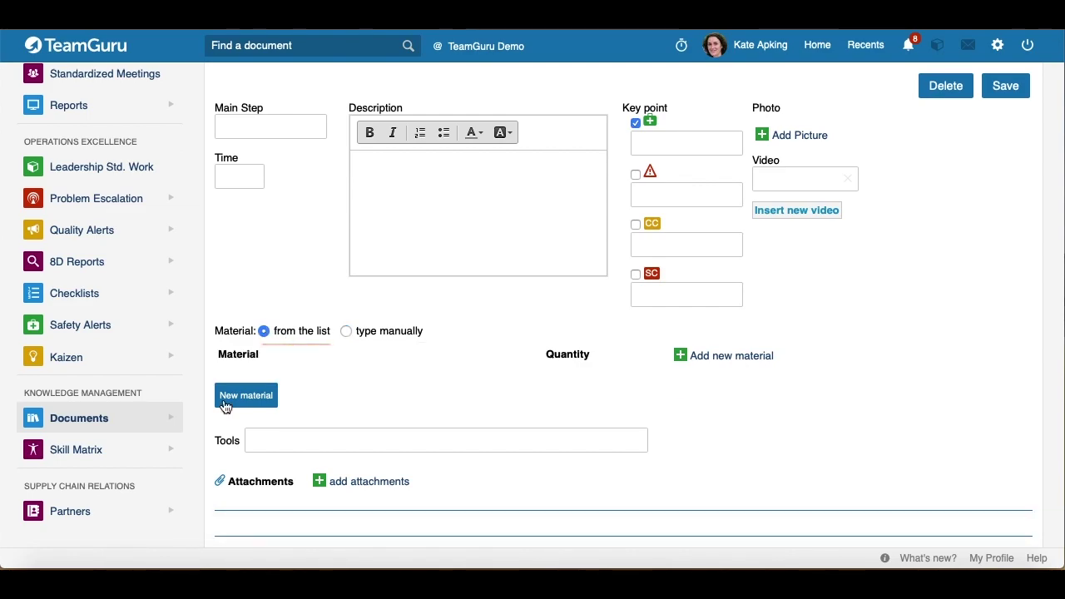
{"action": "left_click", "coordinate": [164, 424]}
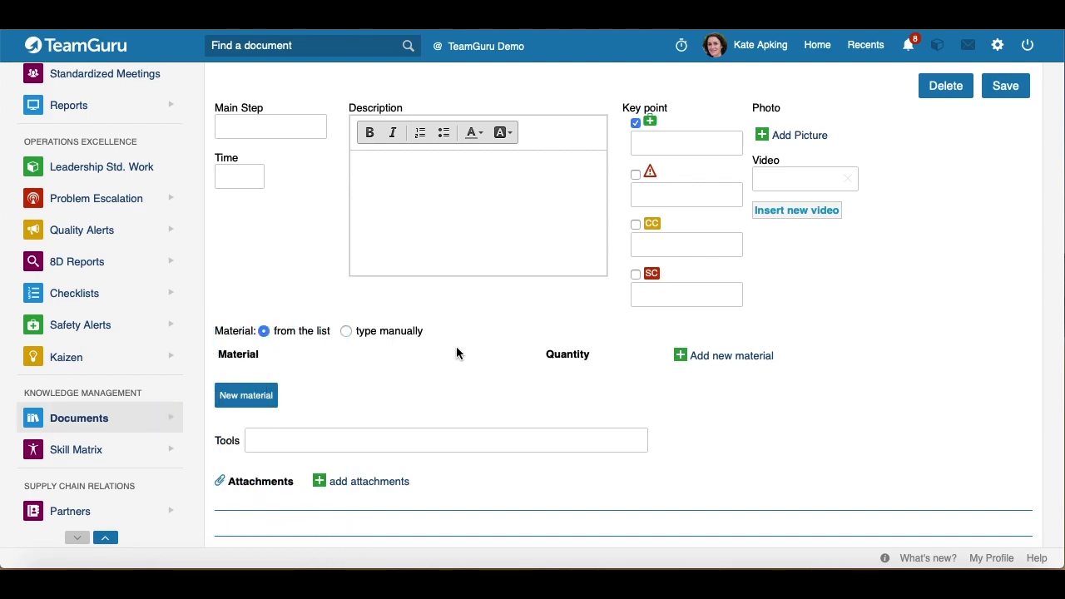
- Add an empty material row and close its Material dropdown without choosing anything
{"action": "scroll", "coordinate": [313, 351], "scroll_direction": "down", "scroll_amount": 1}
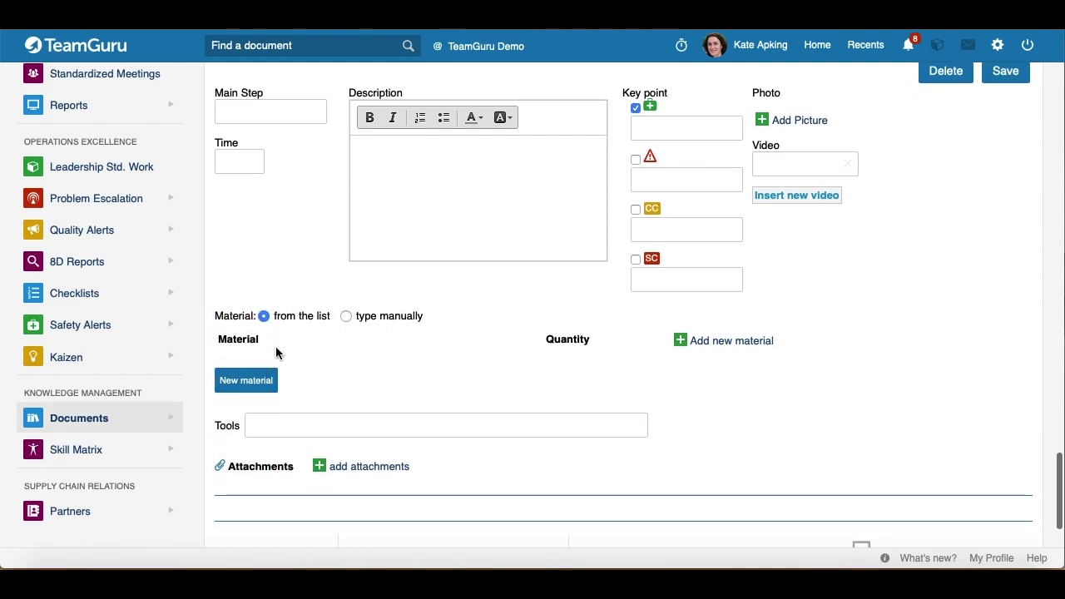
{"action": "left_click", "coordinate": [245, 383]}
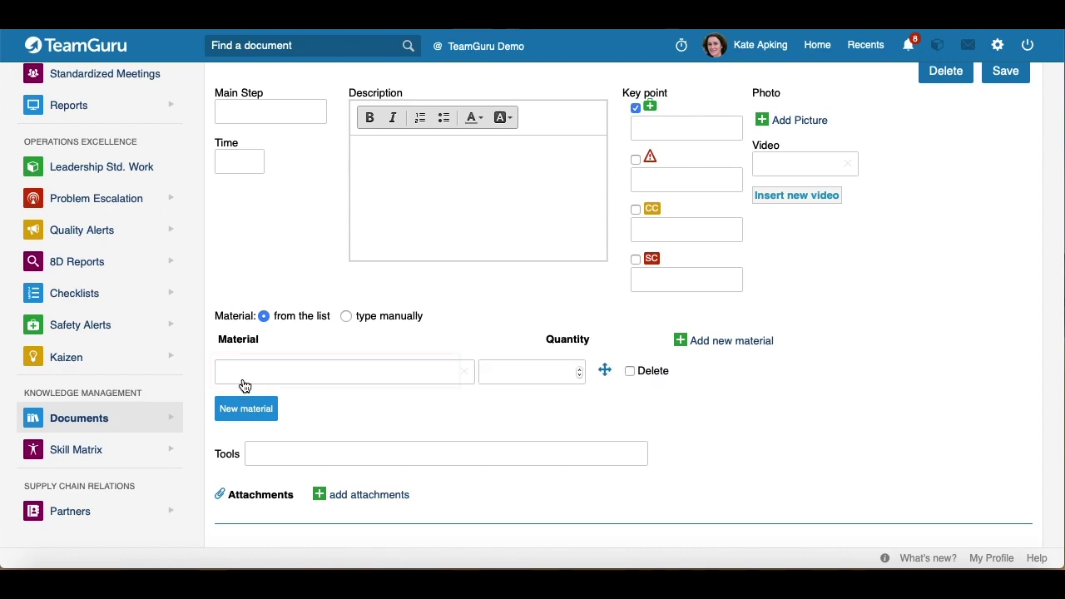
{"action": "left_click", "coordinate": [302, 380]}
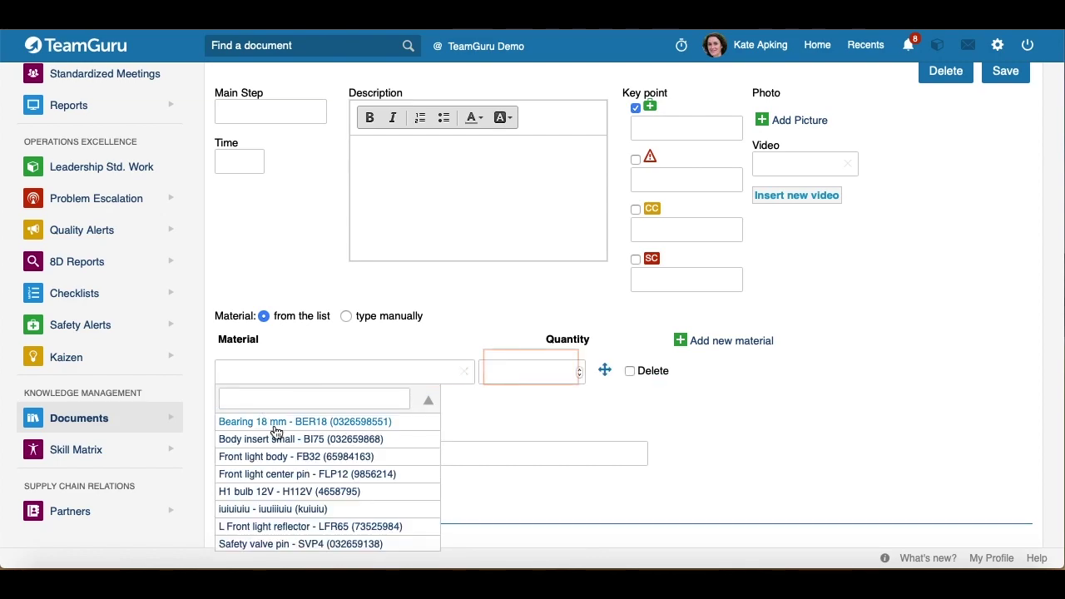
{"action": "scroll", "coordinate": [276, 431], "scroll_direction": "down", "scroll_amount": 1}
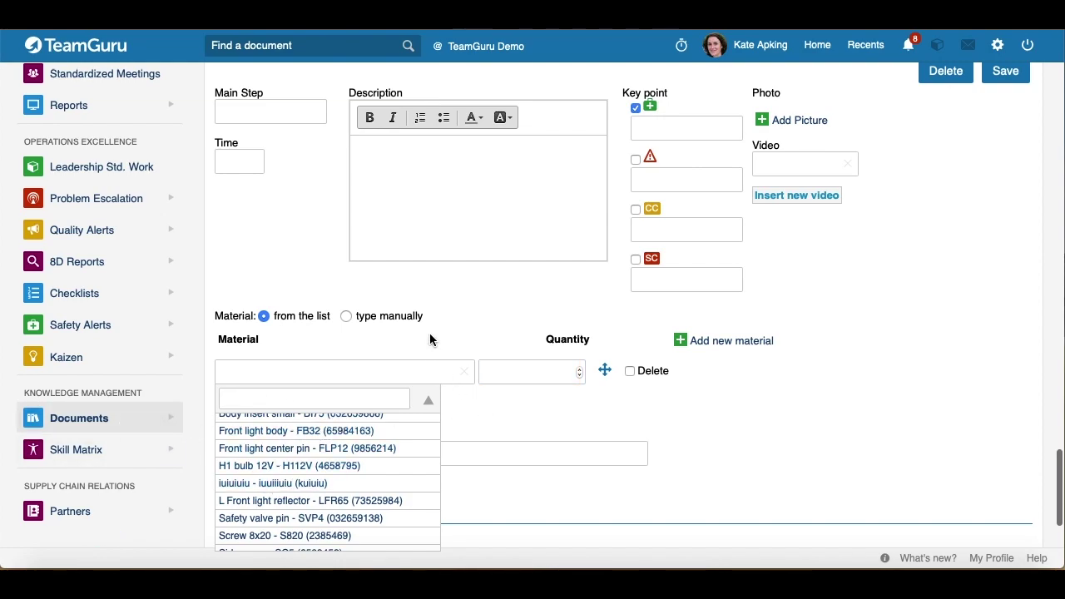
{"action": "left_click", "coordinate": [428, 403]}
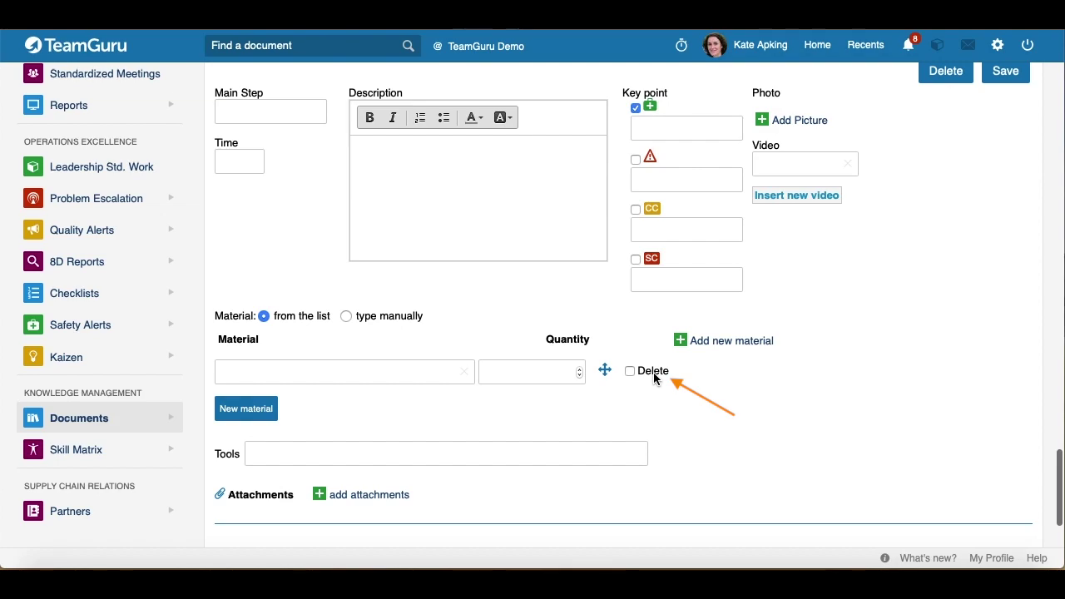
{"action": "scroll", "coordinate": [507, 405], "scroll_direction": "down", "scroll_amount": 2}
{"action": "scroll", "coordinate": [345, 394], "scroll_direction": "up", "scroll_amount": 2}
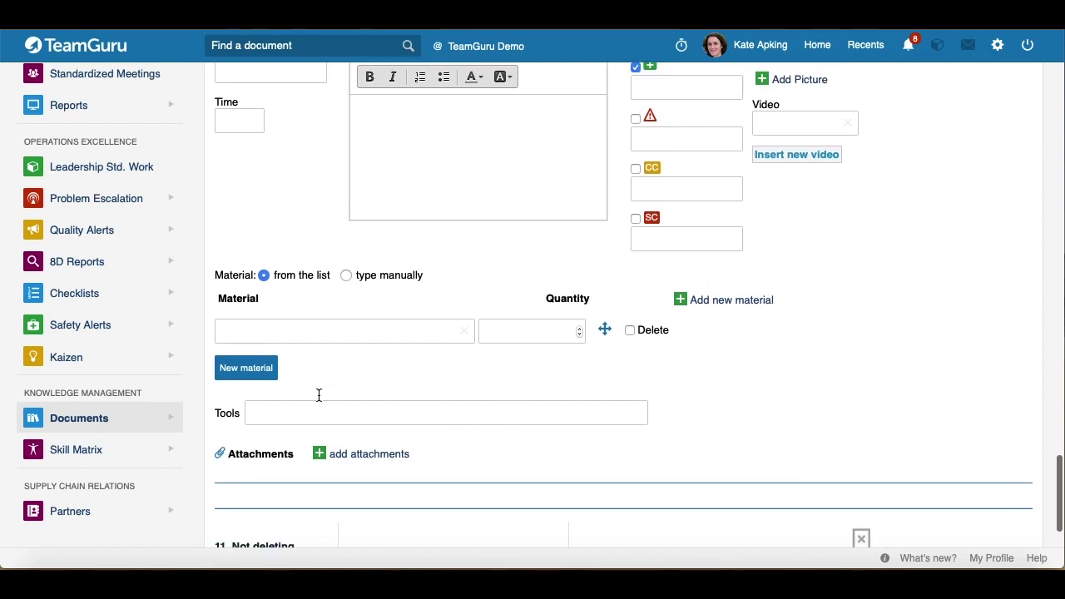
{"action": "left_click", "coordinate": [261, 444]}
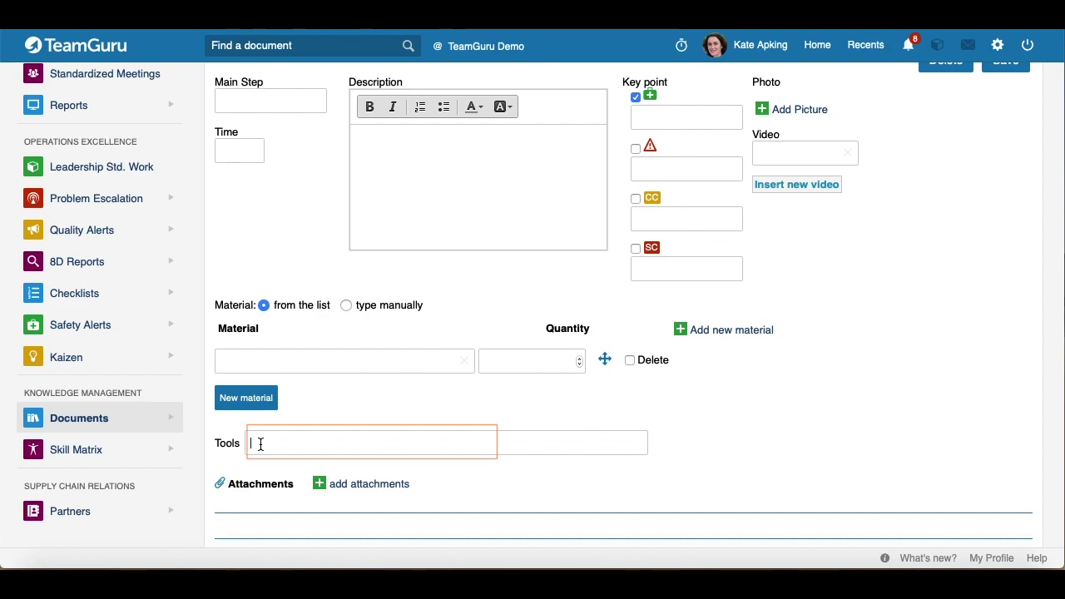
{"action": "type", "text": "hammer"}
{"action": "left_click_drag", "start_coordinate": [299, 442], "coordinate": [219, 442]}
{"action": "key", "text": "BackSpace"}
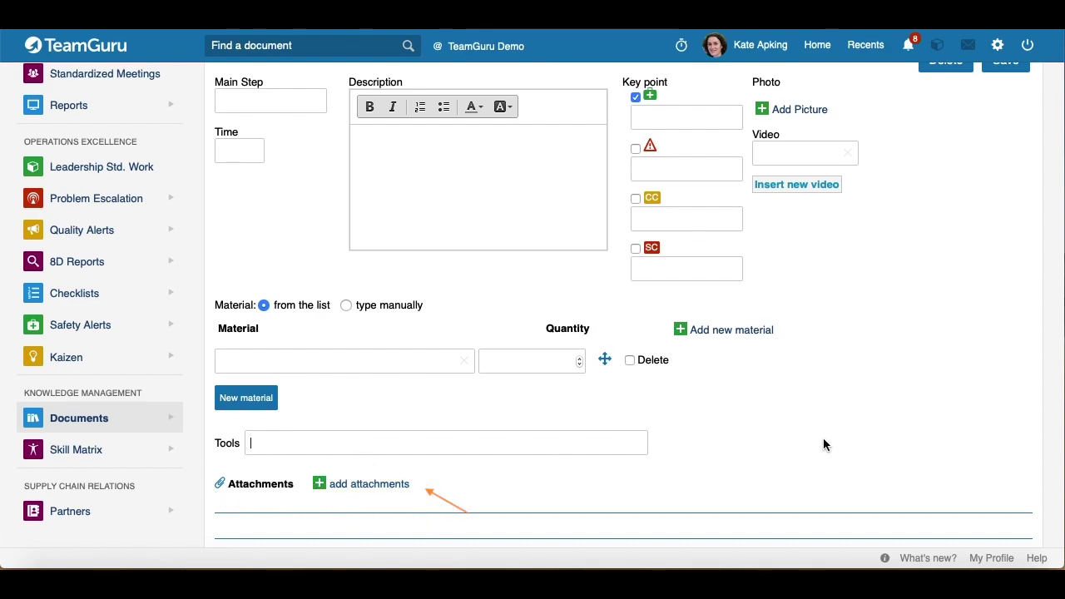
{"action": "scroll", "coordinate": [823, 444], "scroll_direction": "up", "scroll_amount": 2}
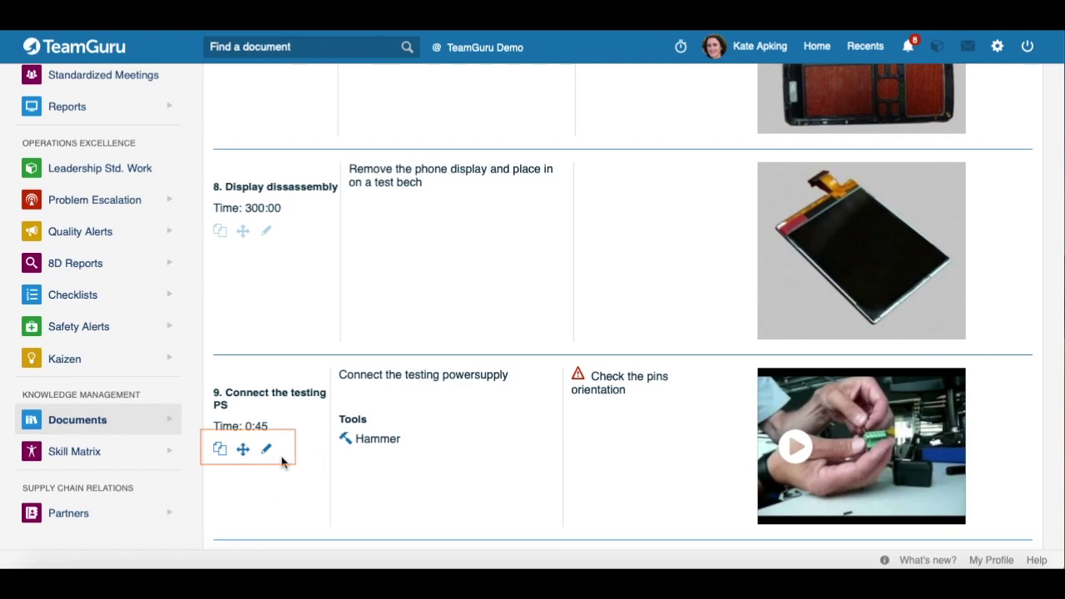
- Check step 9's options, then keep Connect the testing PS below Display dissassembly after a trial move
{"action": "left_click", "coordinate": [220, 452]}
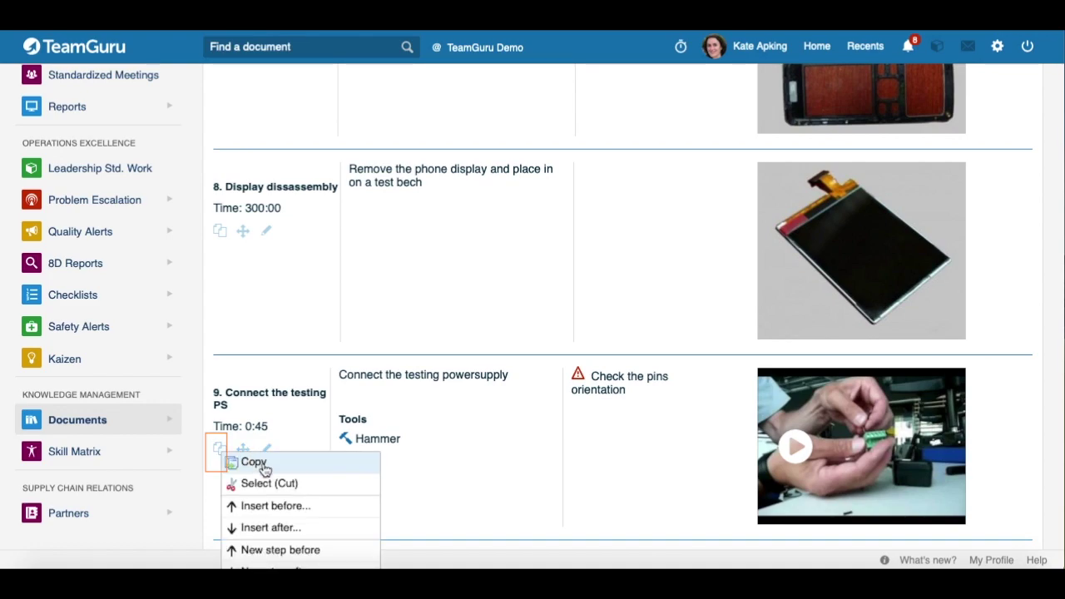
{"action": "scroll", "coordinate": [254, 471], "scroll_direction": "down", "scroll_amount": 1}
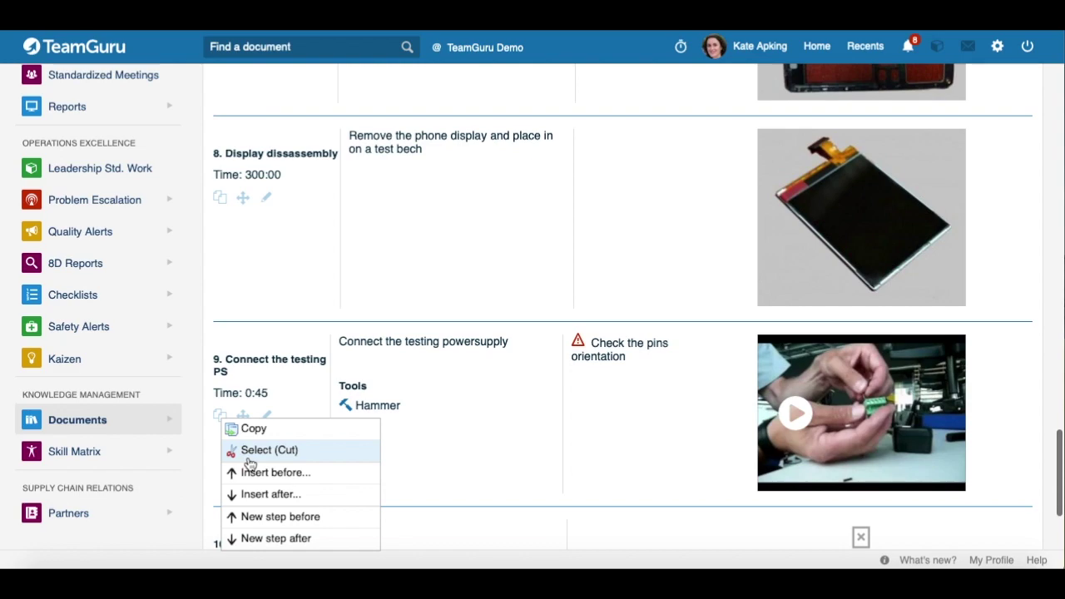
{"action": "left_click", "coordinate": [426, 449]}
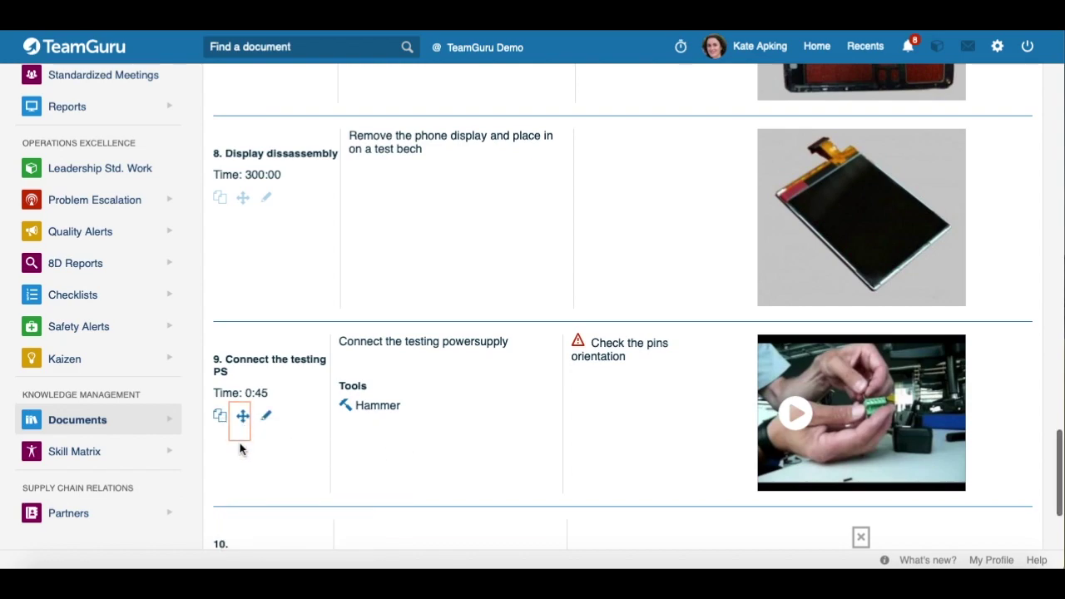
{"action": "scroll", "coordinate": [241, 432], "scroll_direction": "up", "scroll_amount": 1}
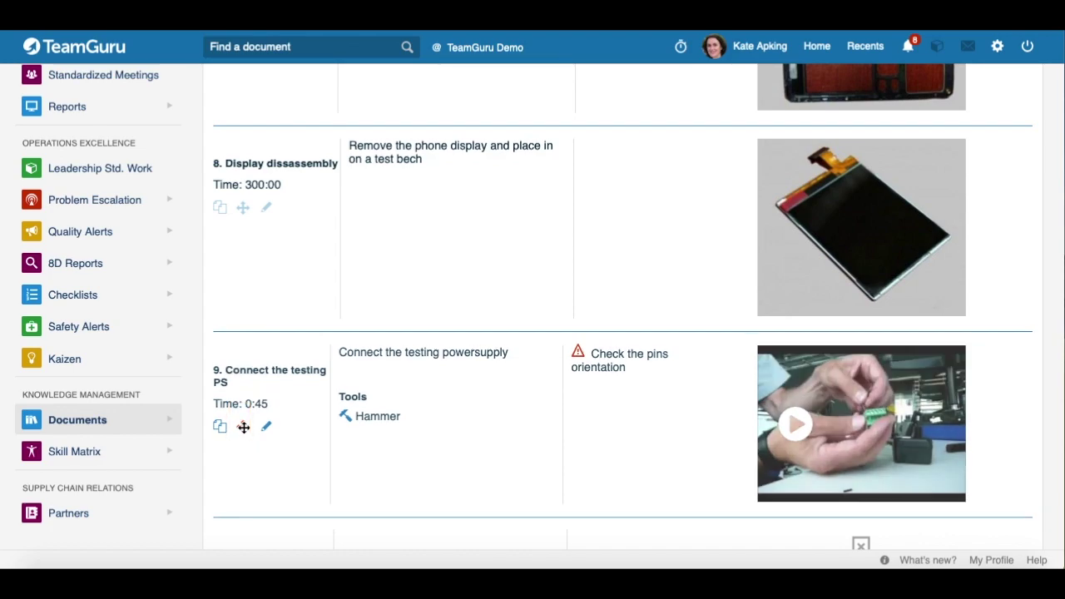
{"action": "left_click_drag", "start_coordinate": [243, 428], "coordinate": [243, 216]}
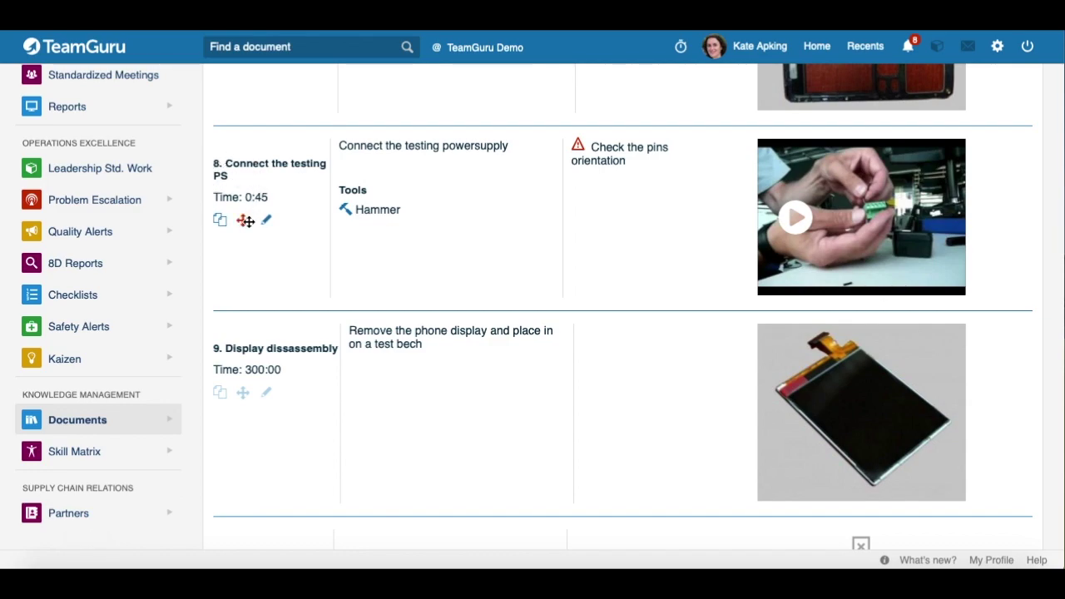
{"action": "left_click_drag", "start_coordinate": [243, 221], "coordinate": [245, 403]}
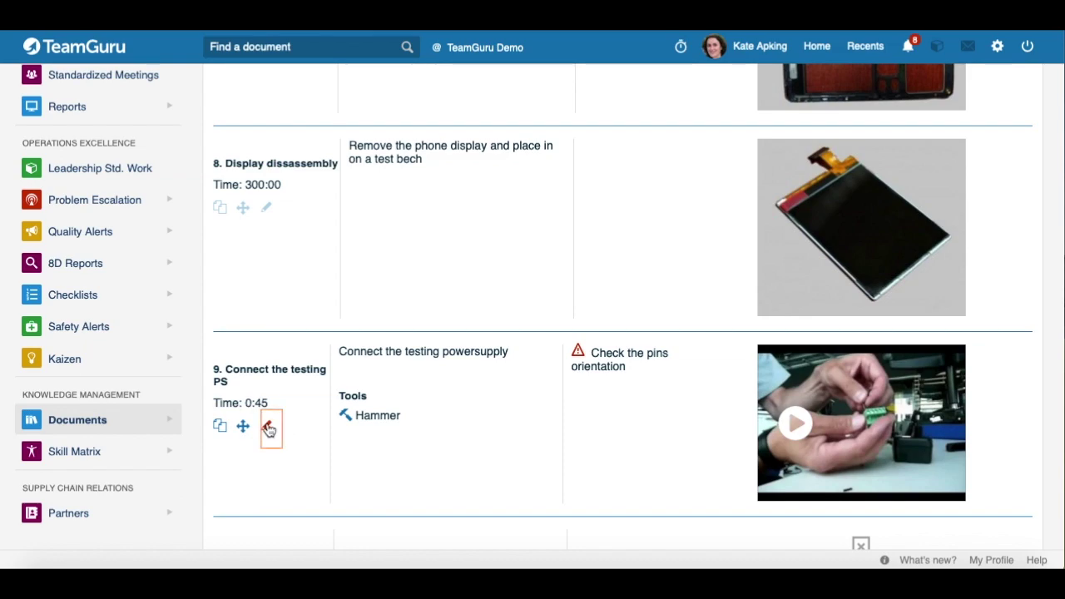
- Open step 9 in its editor and save it unchanged
{"action": "left_click", "coordinate": [269, 428]}
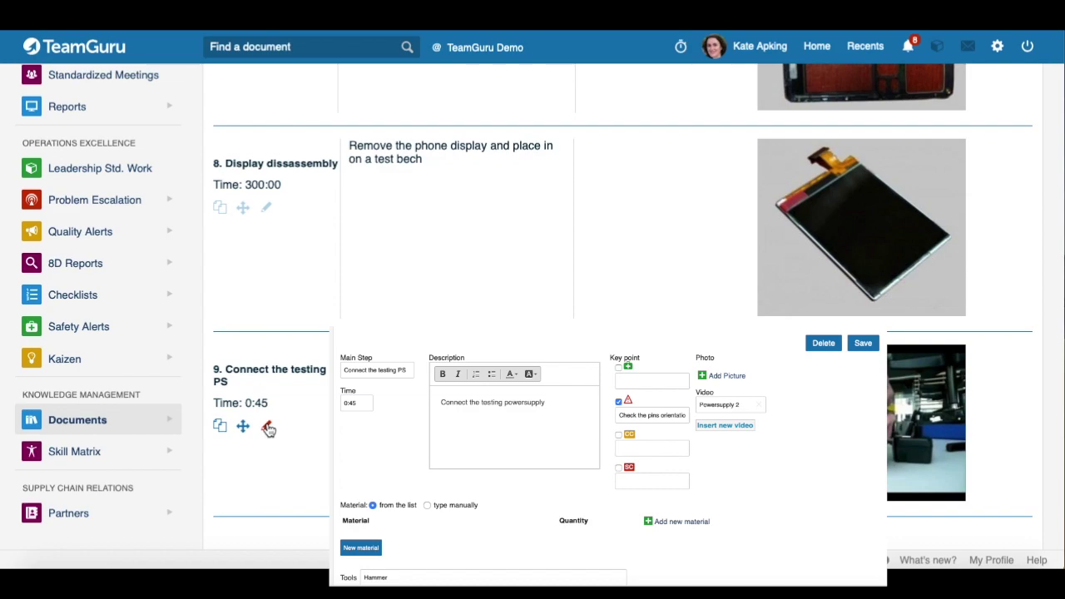
{"action": "left_click", "coordinate": [268, 428]}
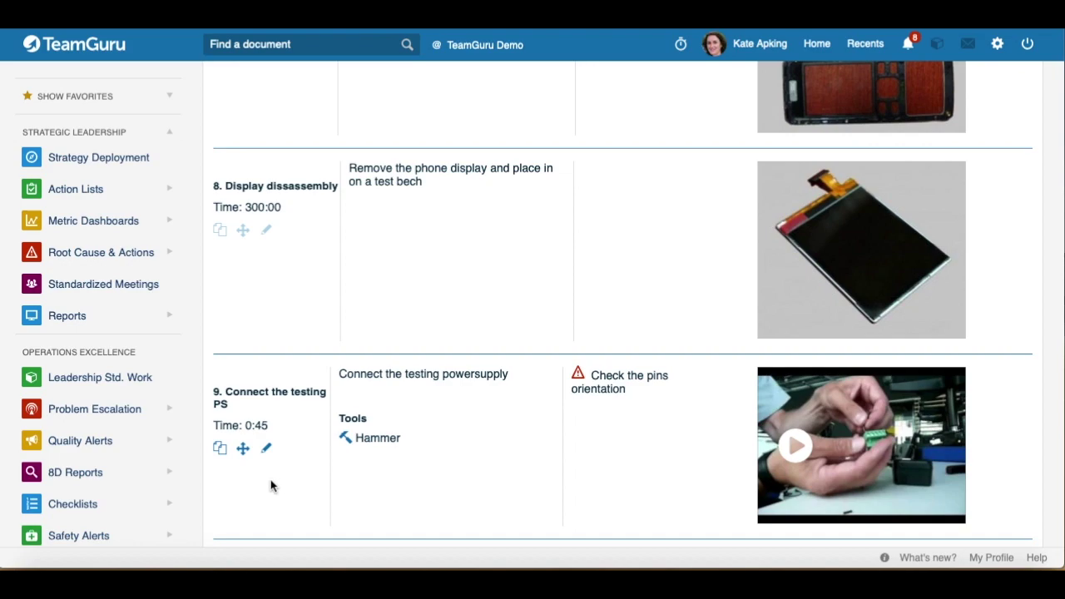
{"action": "scroll", "coordinate": [480, 419], "scroll_direction": "up", "scroll_amount": 3}
- Scroll back up to the document's number, version, title and approver fields
{"action": "scroll", "coordinate": [480, 418], "scroll_direction": "up", "scroll_amount": 20}
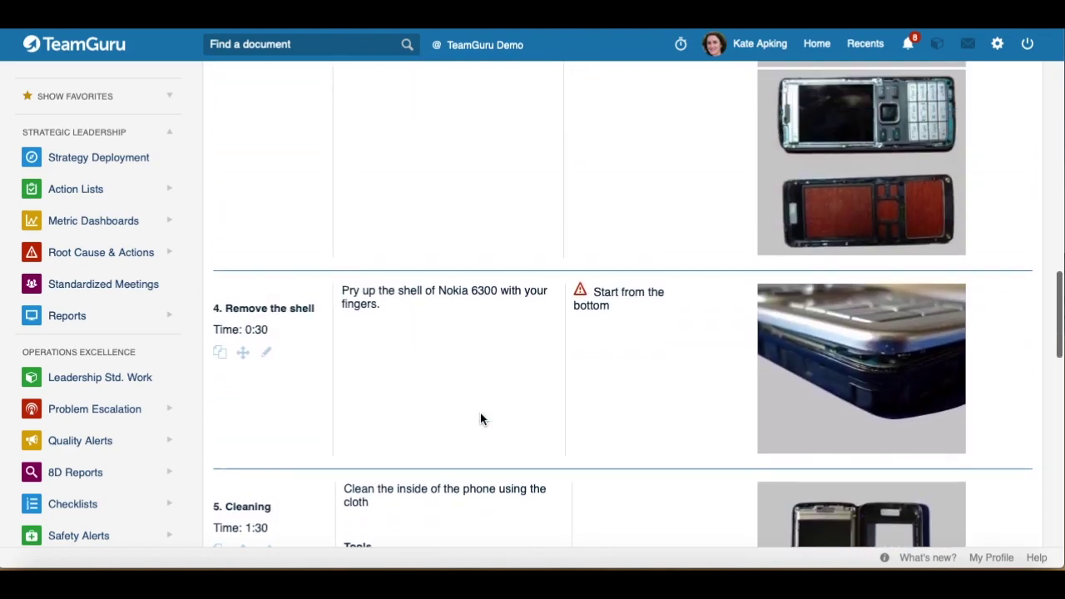
{"action": "scroll", "coordinate": [480, 410], "scroll_direction": "up", "scroll_amount": 3}
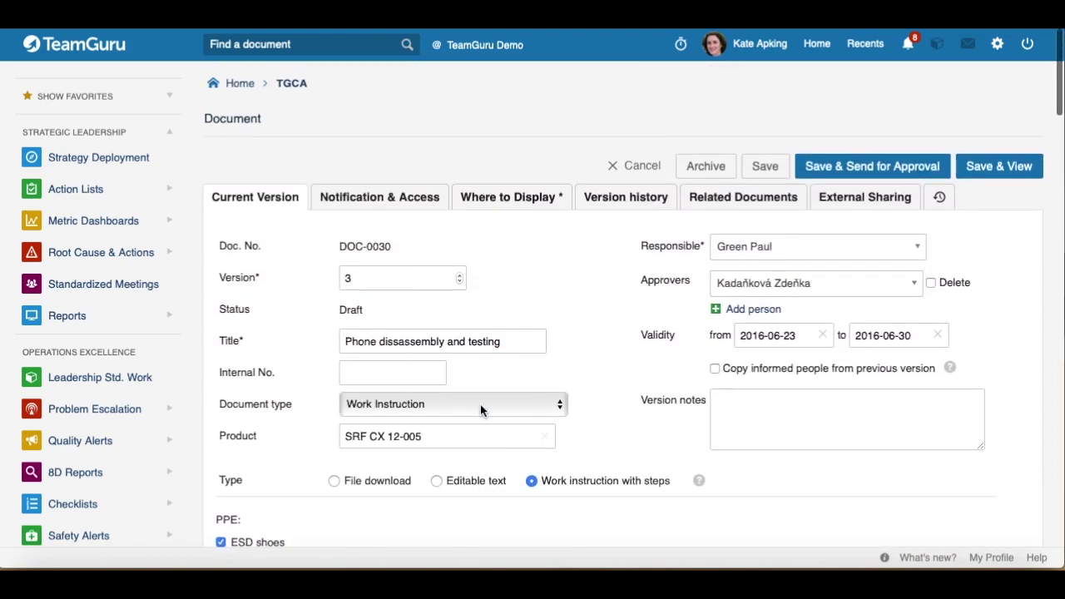